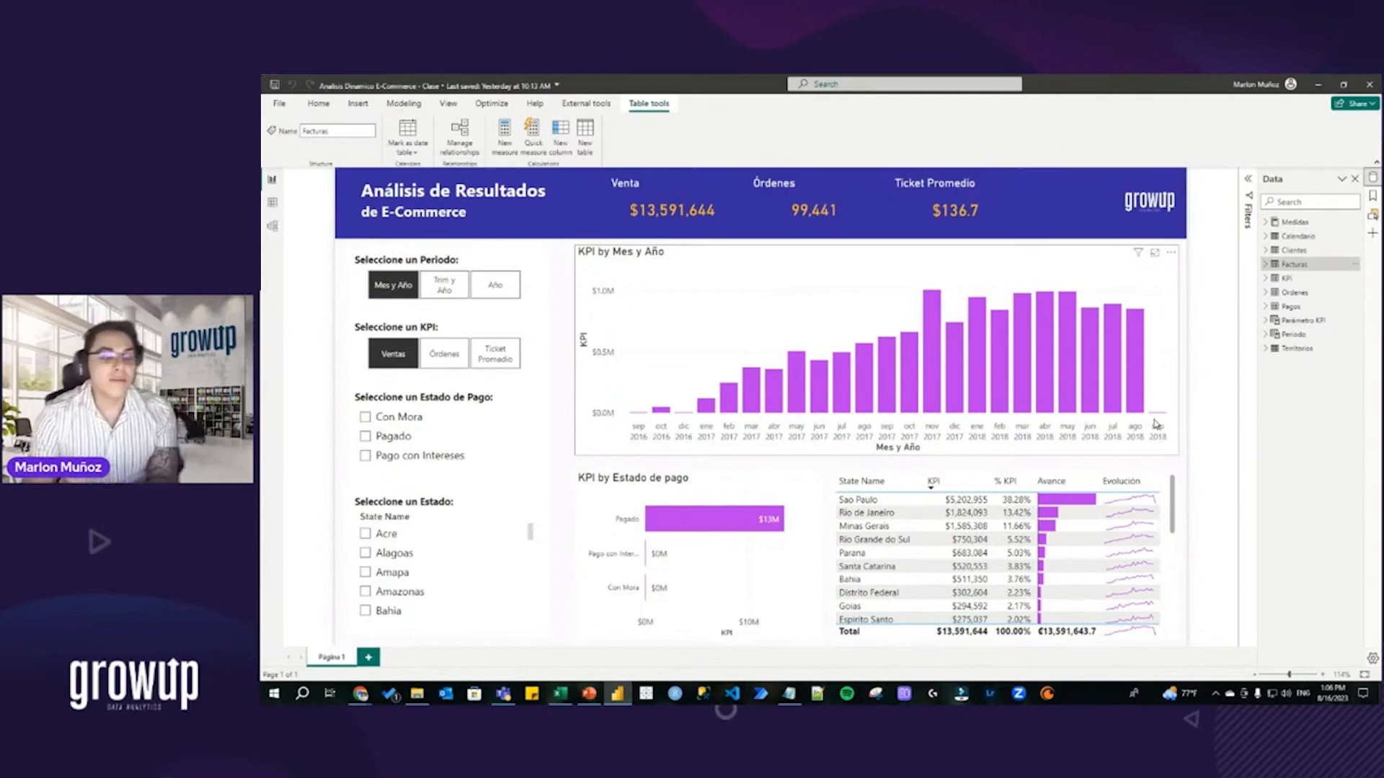
Switch to the Excel workbook, review the Sep 2018, Oct 2018 and Nov 2018 sheets, and return to the Power BI report.
left_click(570, 692)
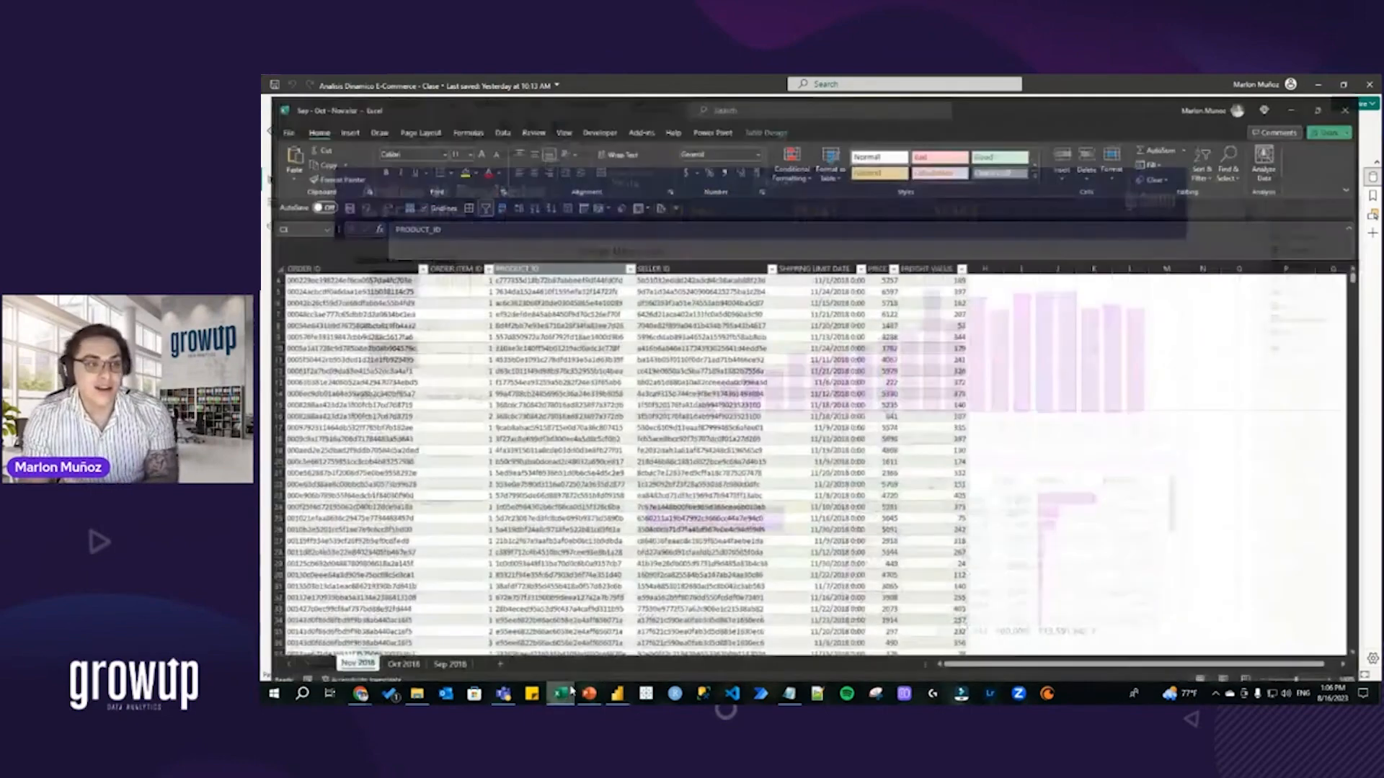
left_click(444, 661)
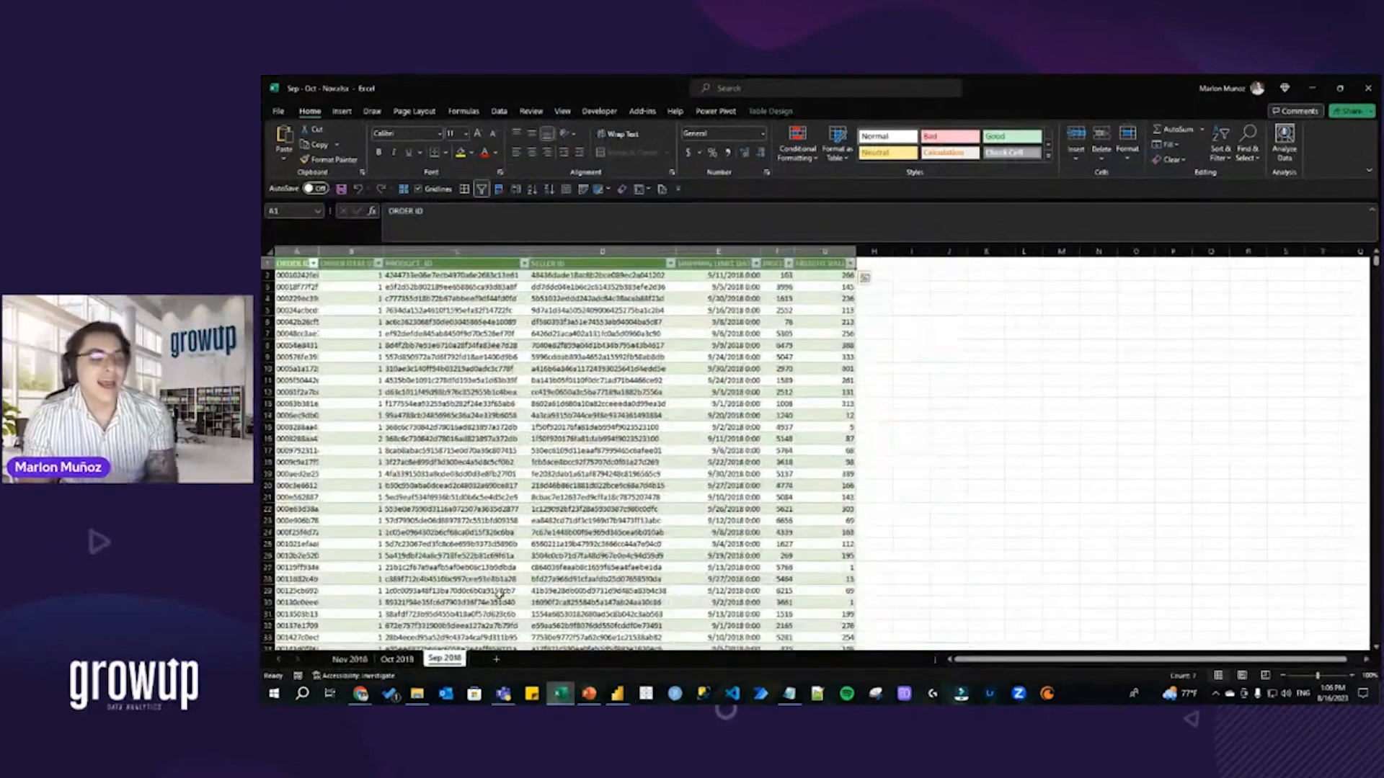
left_click(396, 659)
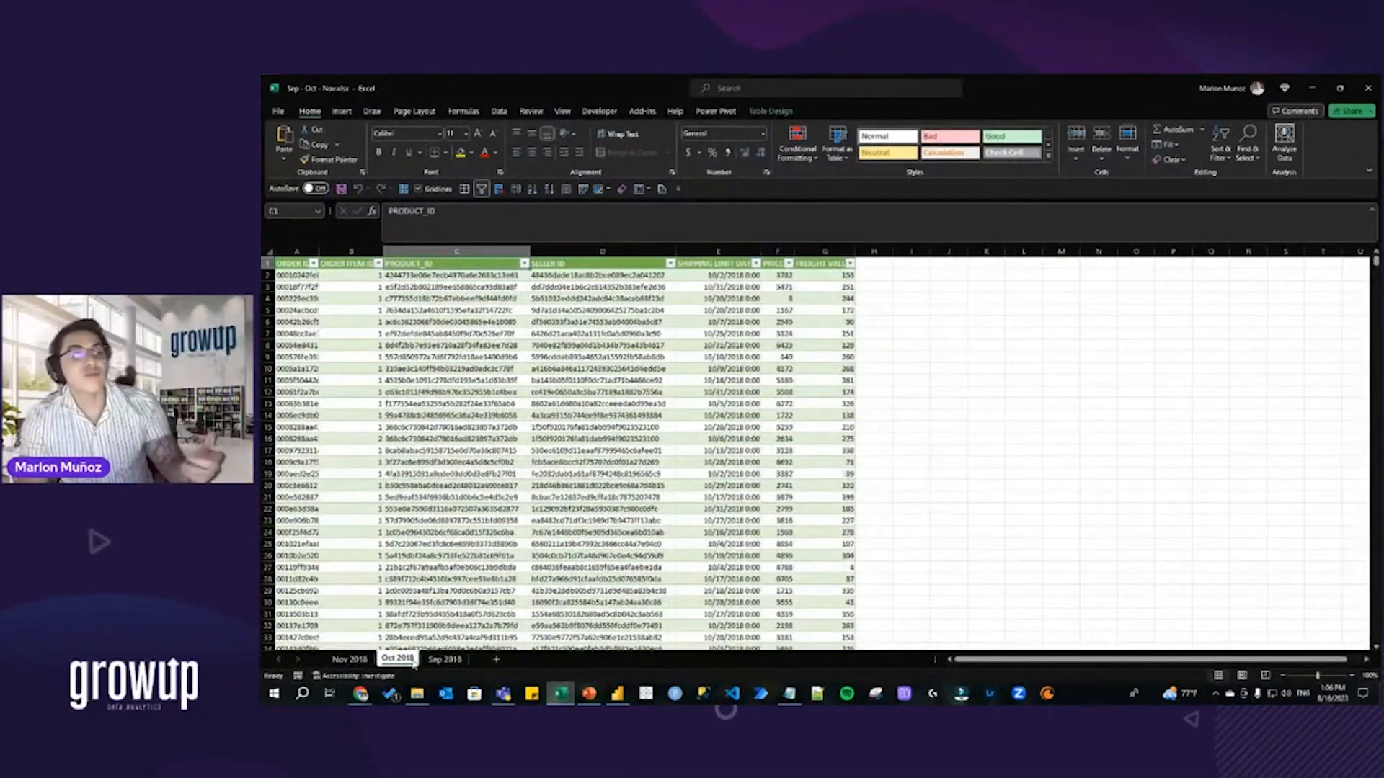
left_click(350, 659)
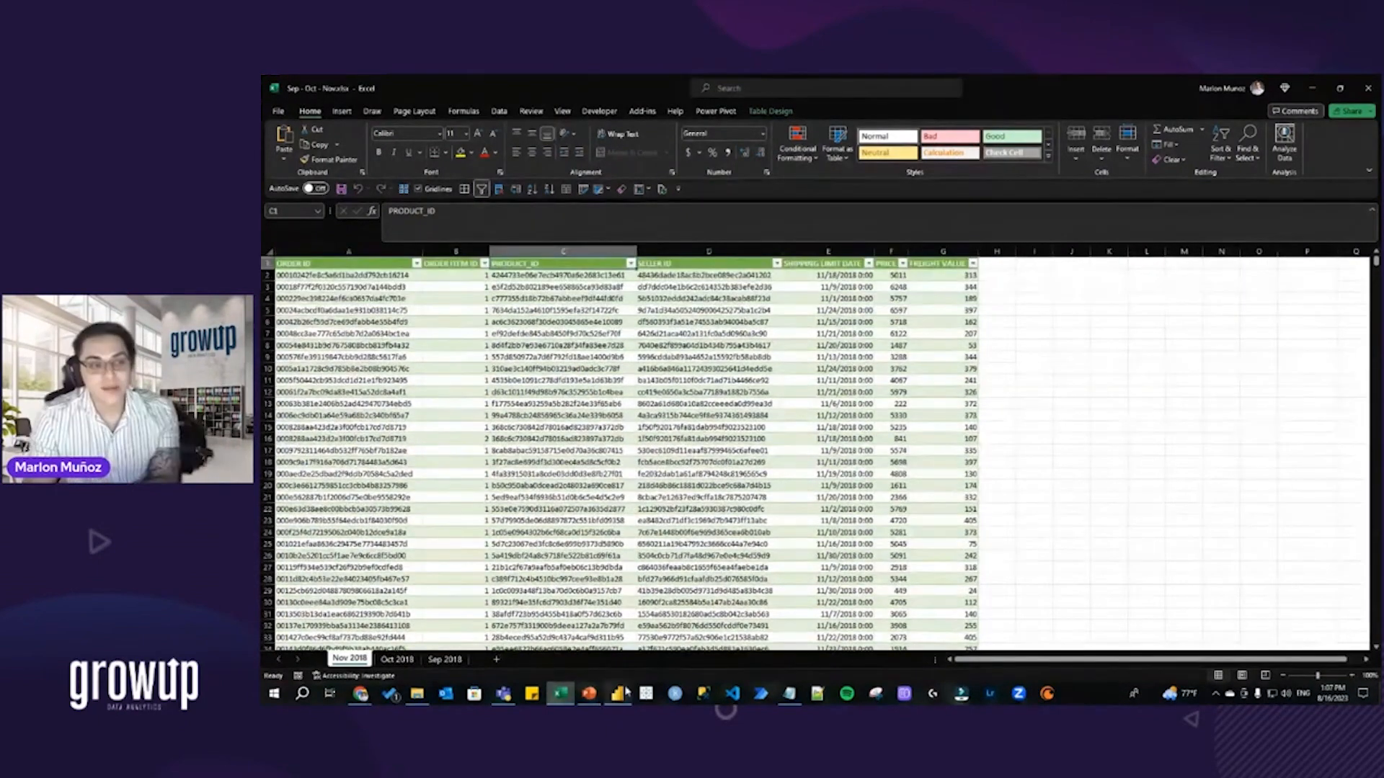
mouse_move(617, 694)
left_click(639, 629)
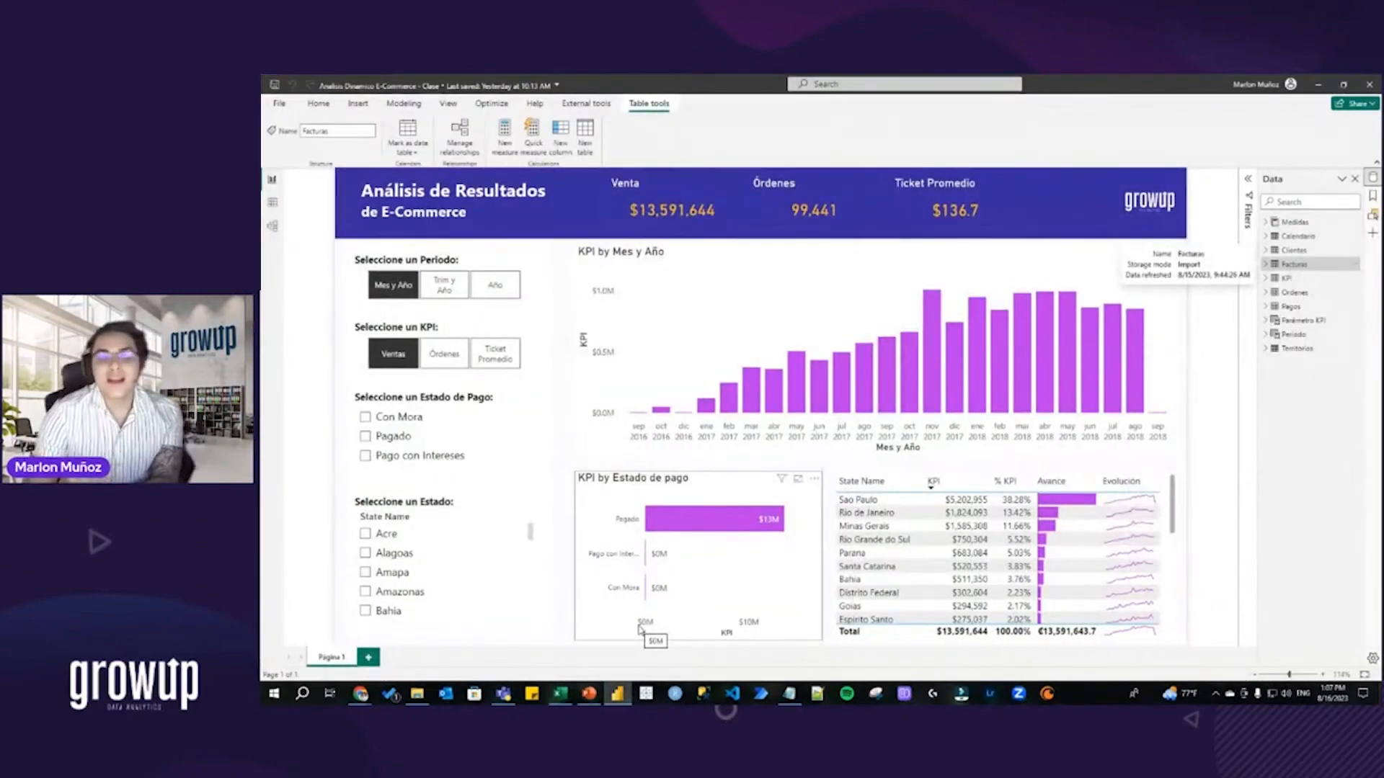
left_click(355, 105)
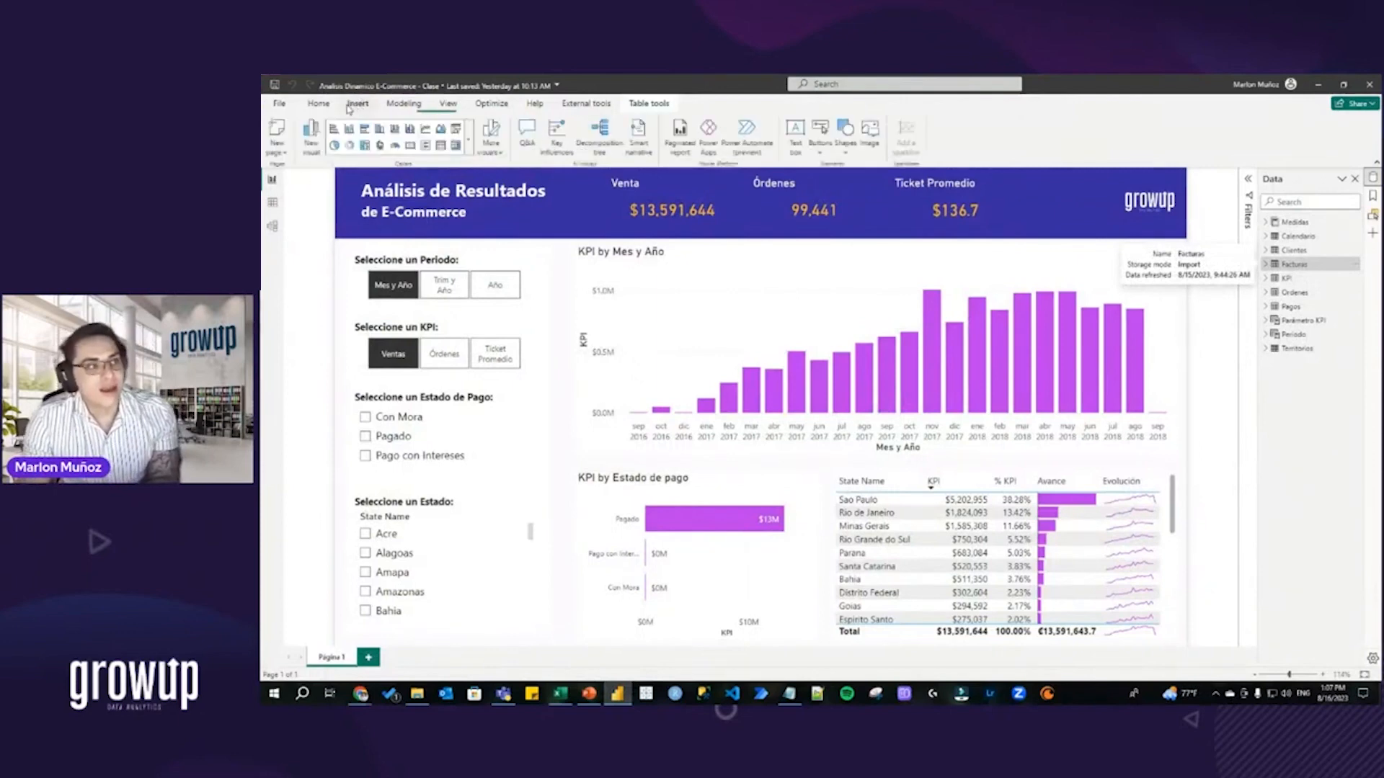
left_click(318, 105)
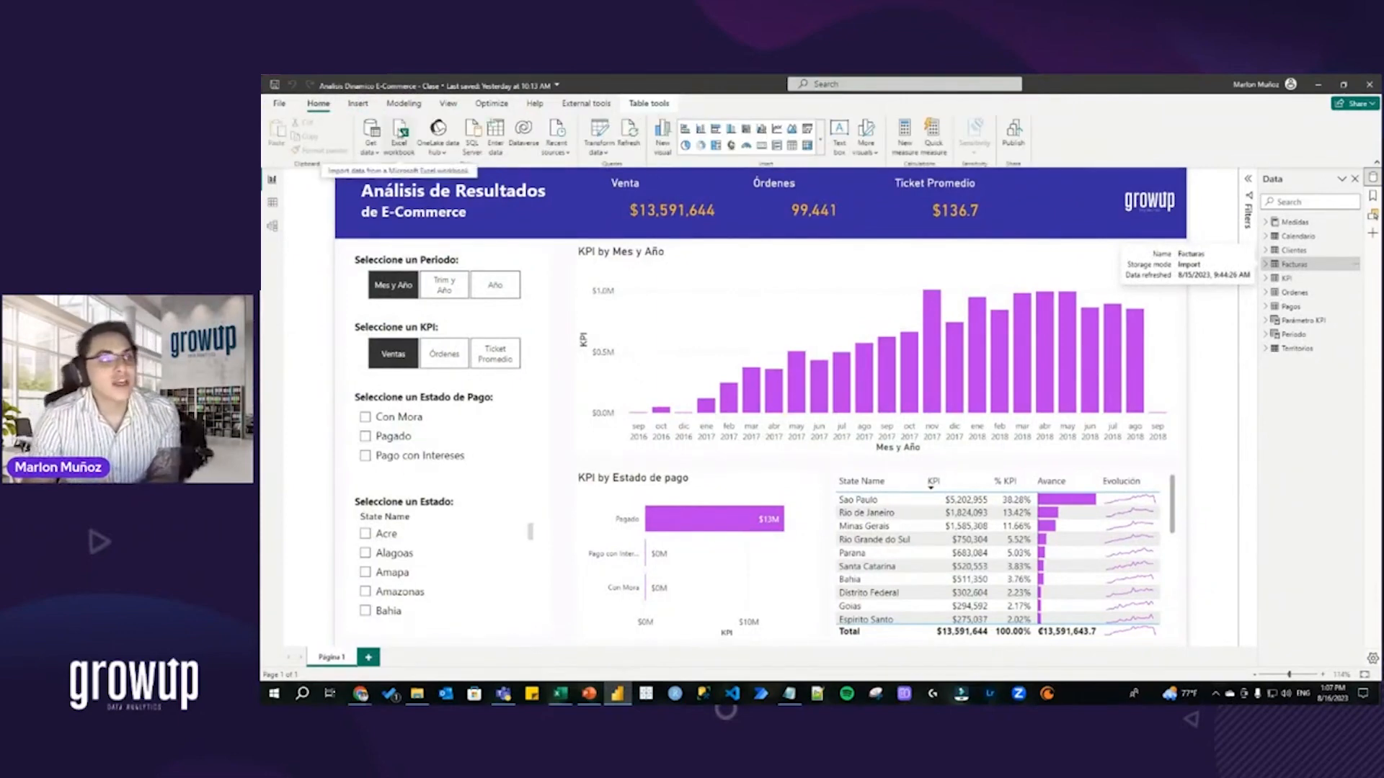
left_click(397, 150)
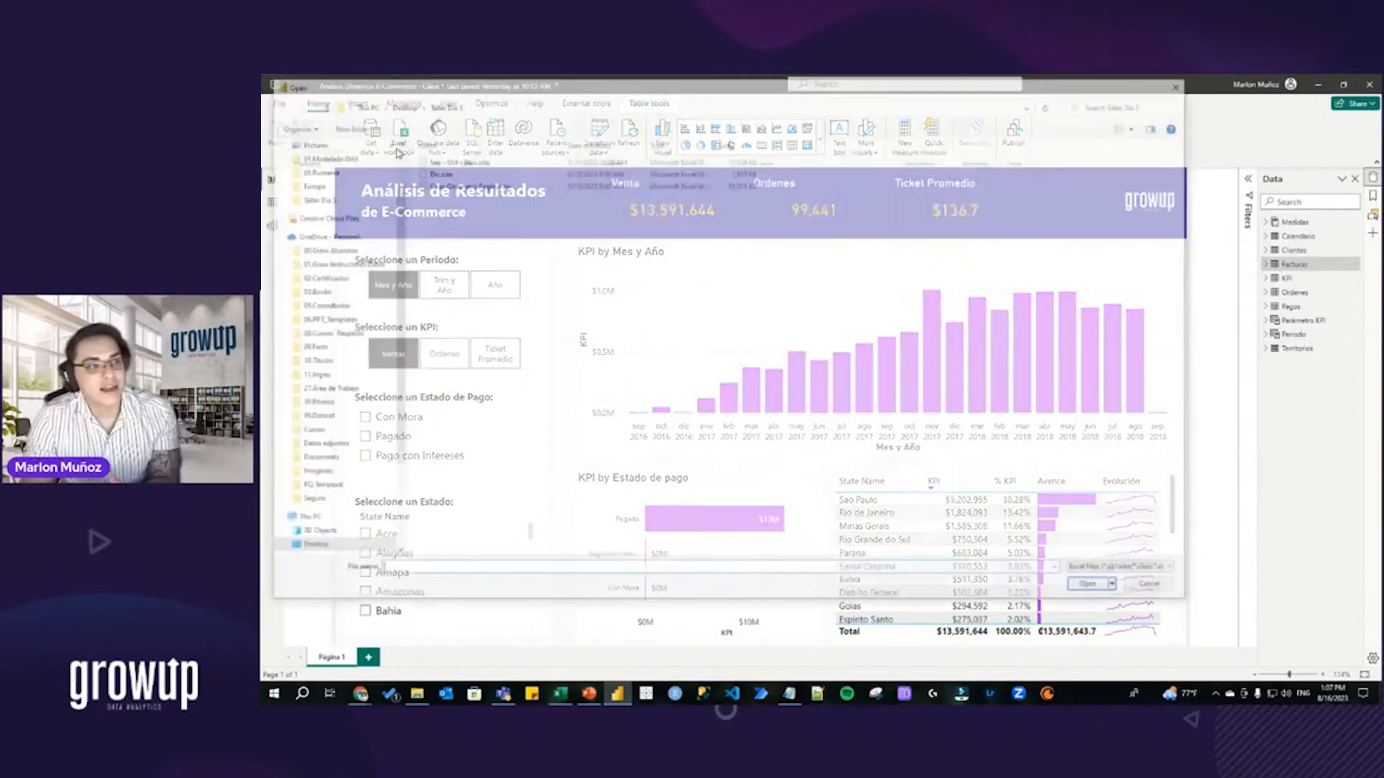
double_click(466, 159)
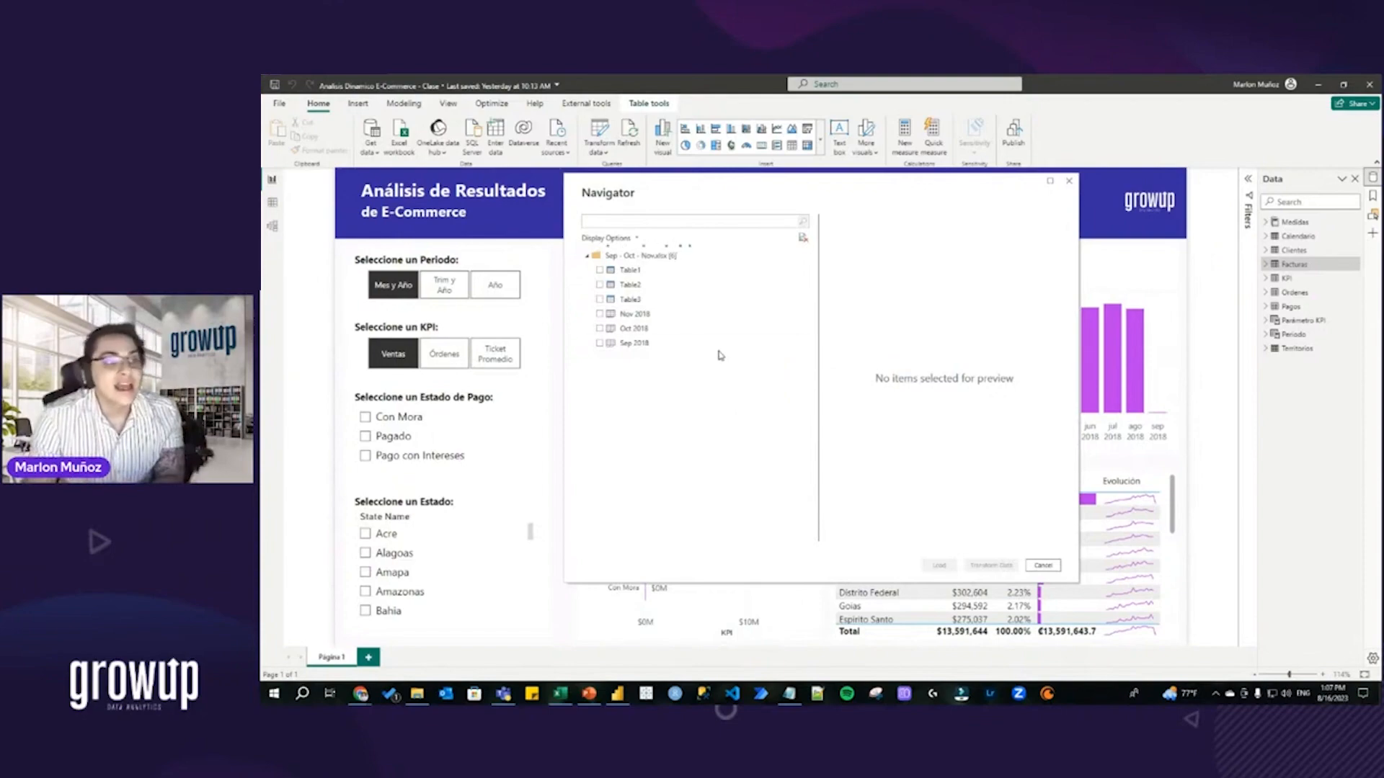
left_click(643, 316)
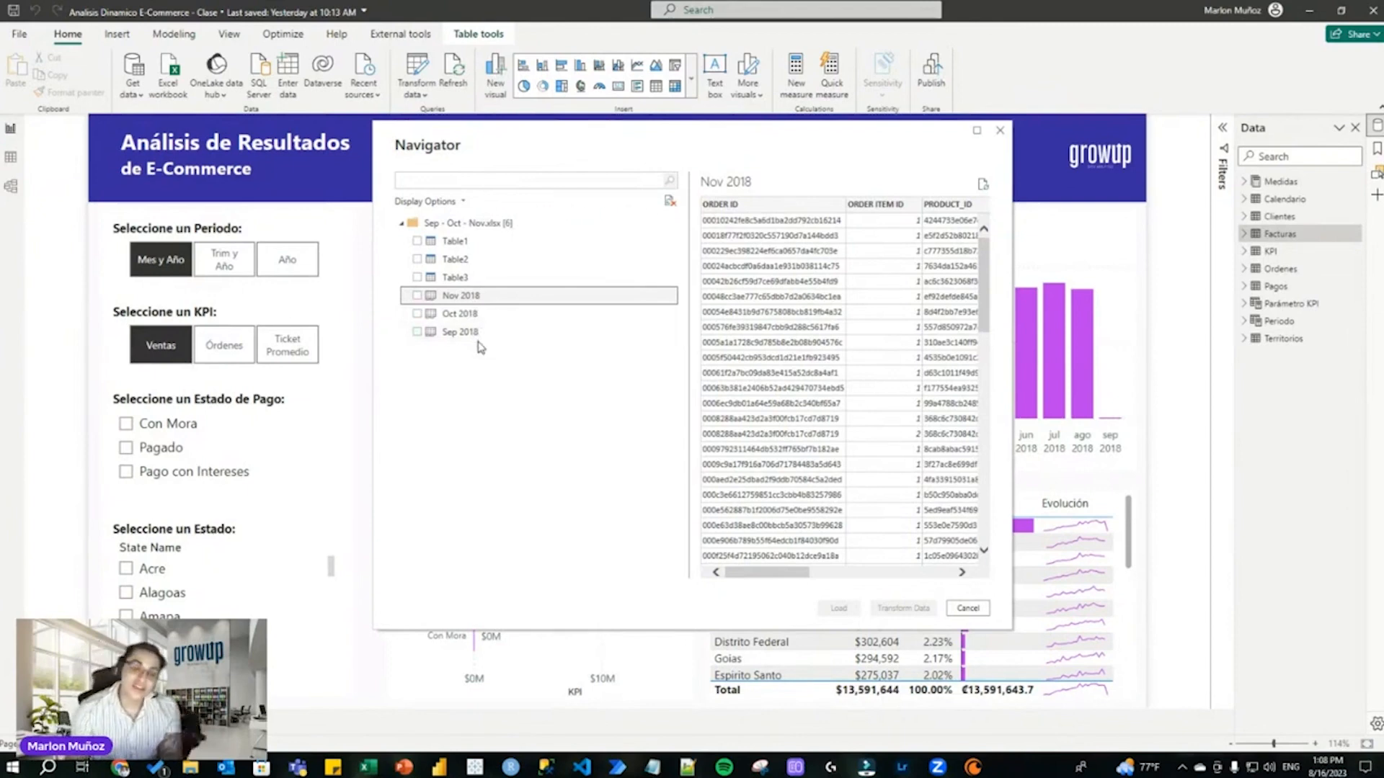
left_click(968, 609)
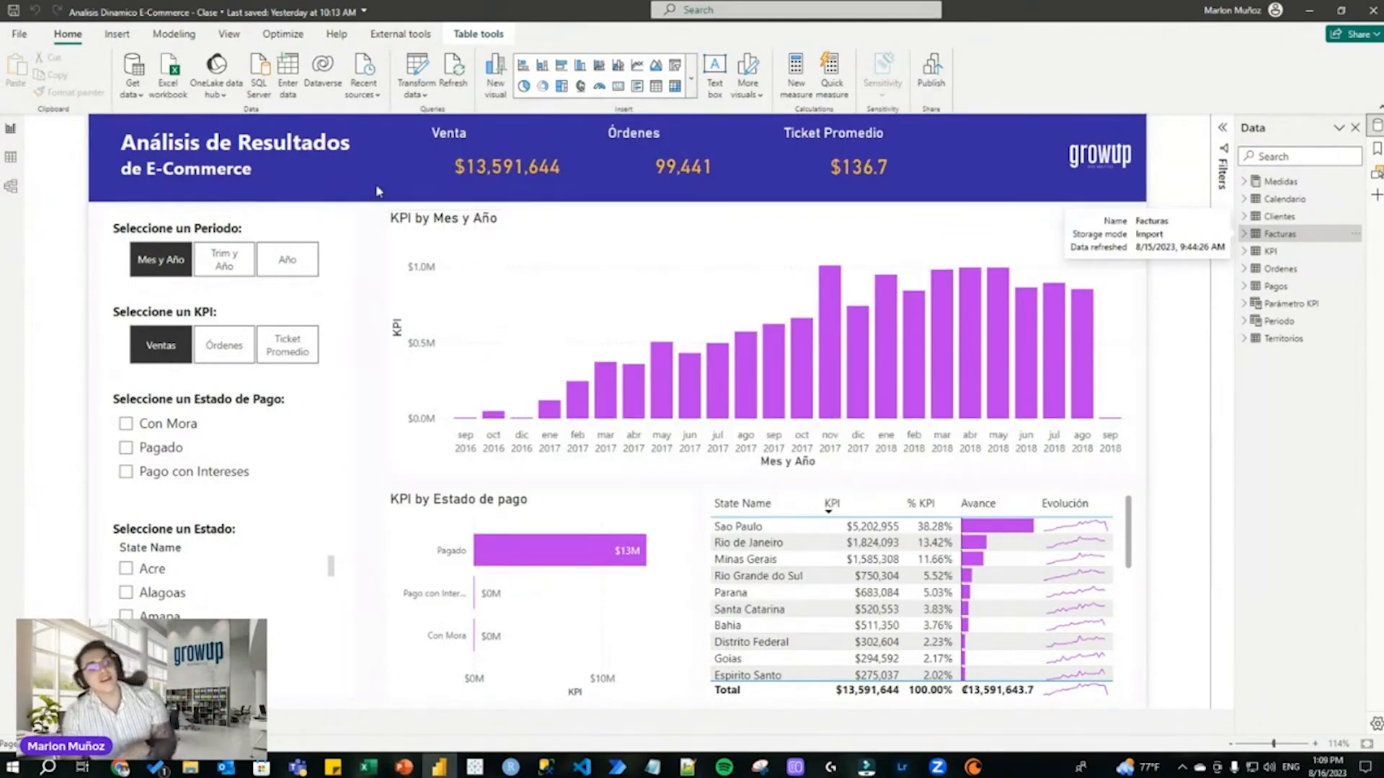
Connect to the Excel workbook Sep - Oct - Nov.xlsx and preview each of its tables and monthly sheets.
left_click(167, 99)
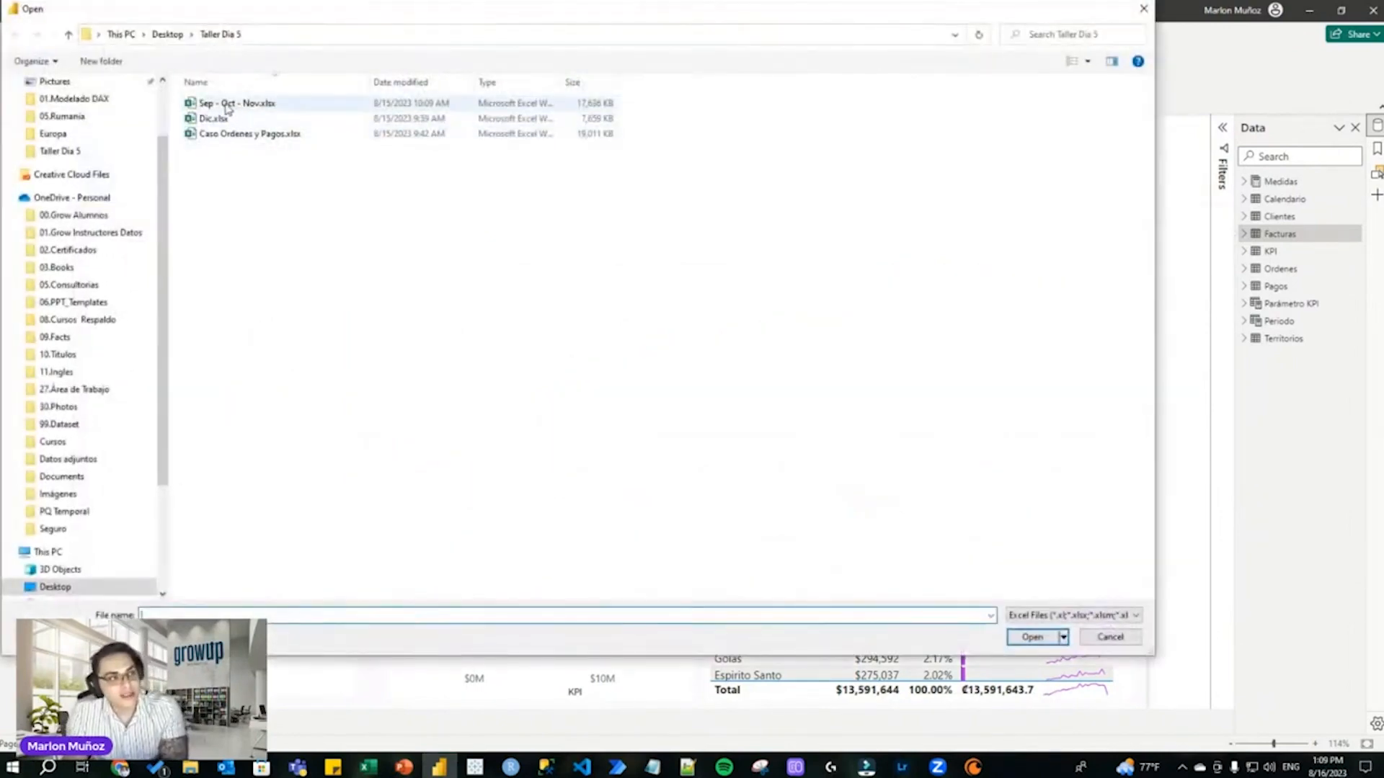
double_click(245, 107)
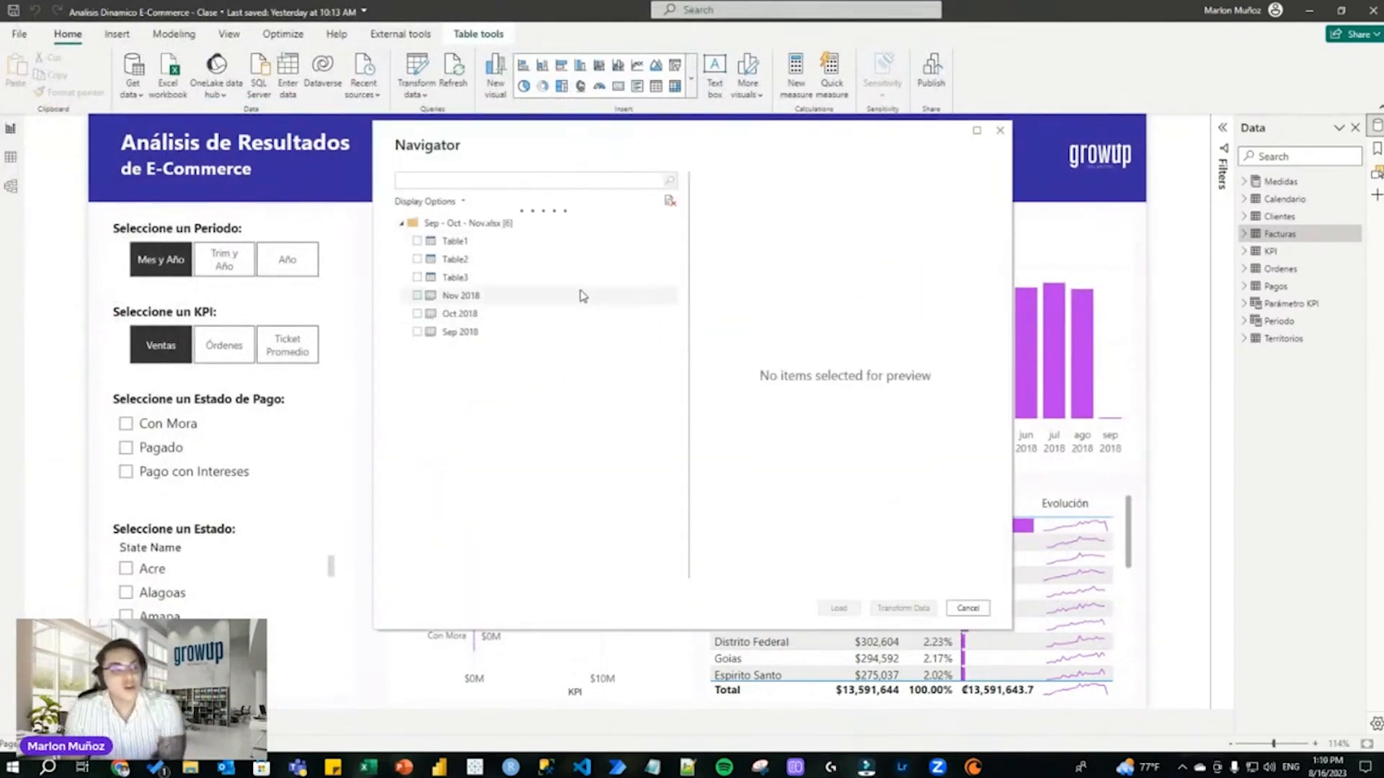
left_click(523, 250)
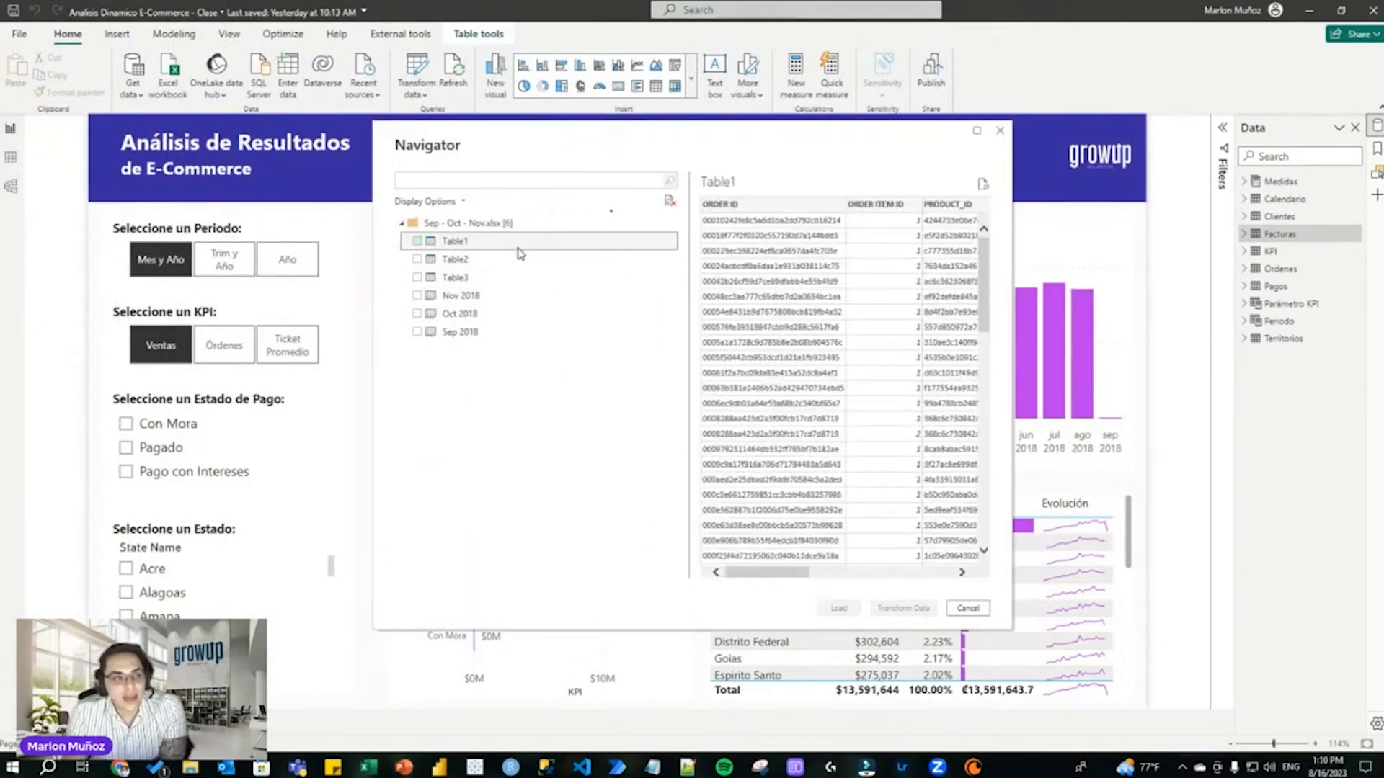
left_click(516, 258)
left_click(504, 276)
left_click(497, 295)
left_click(485, 314)
left_click(486, 334)
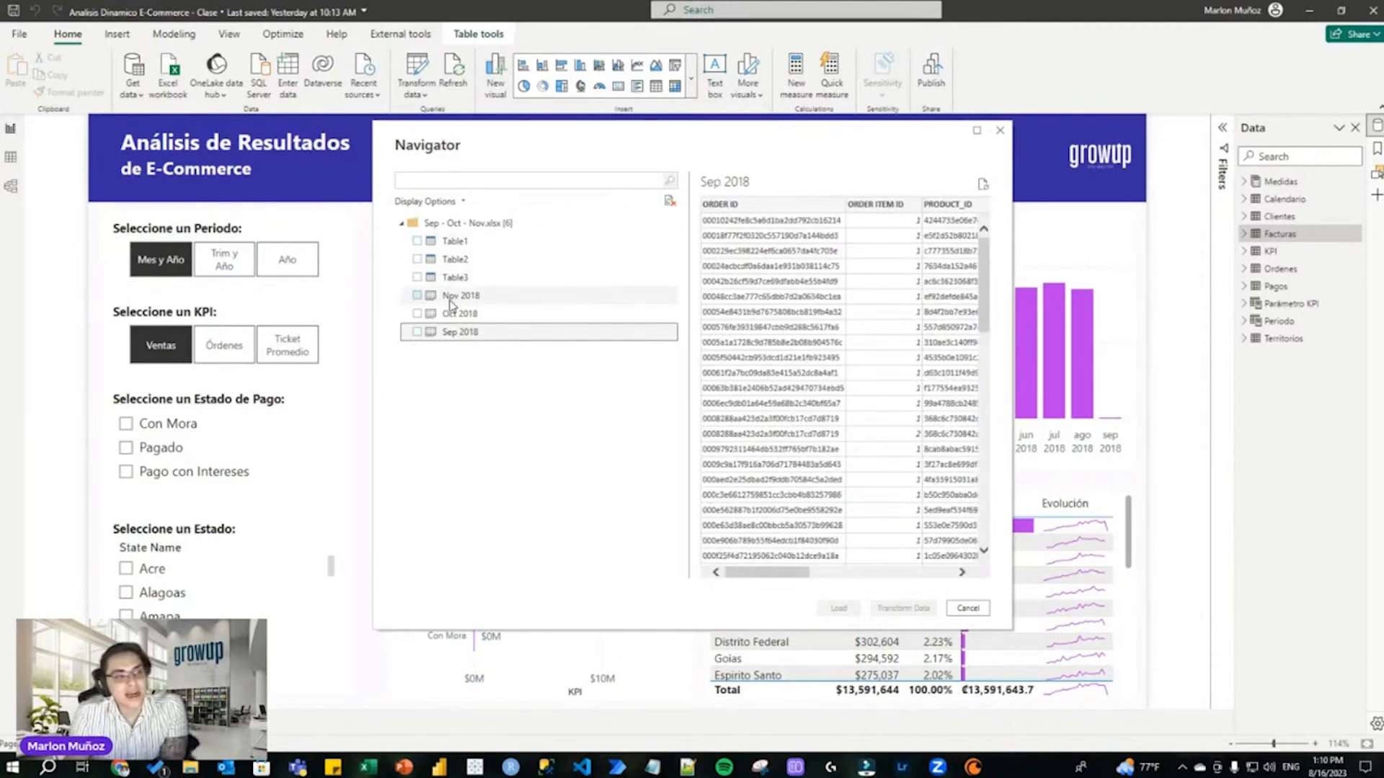
left_click(417, 296)
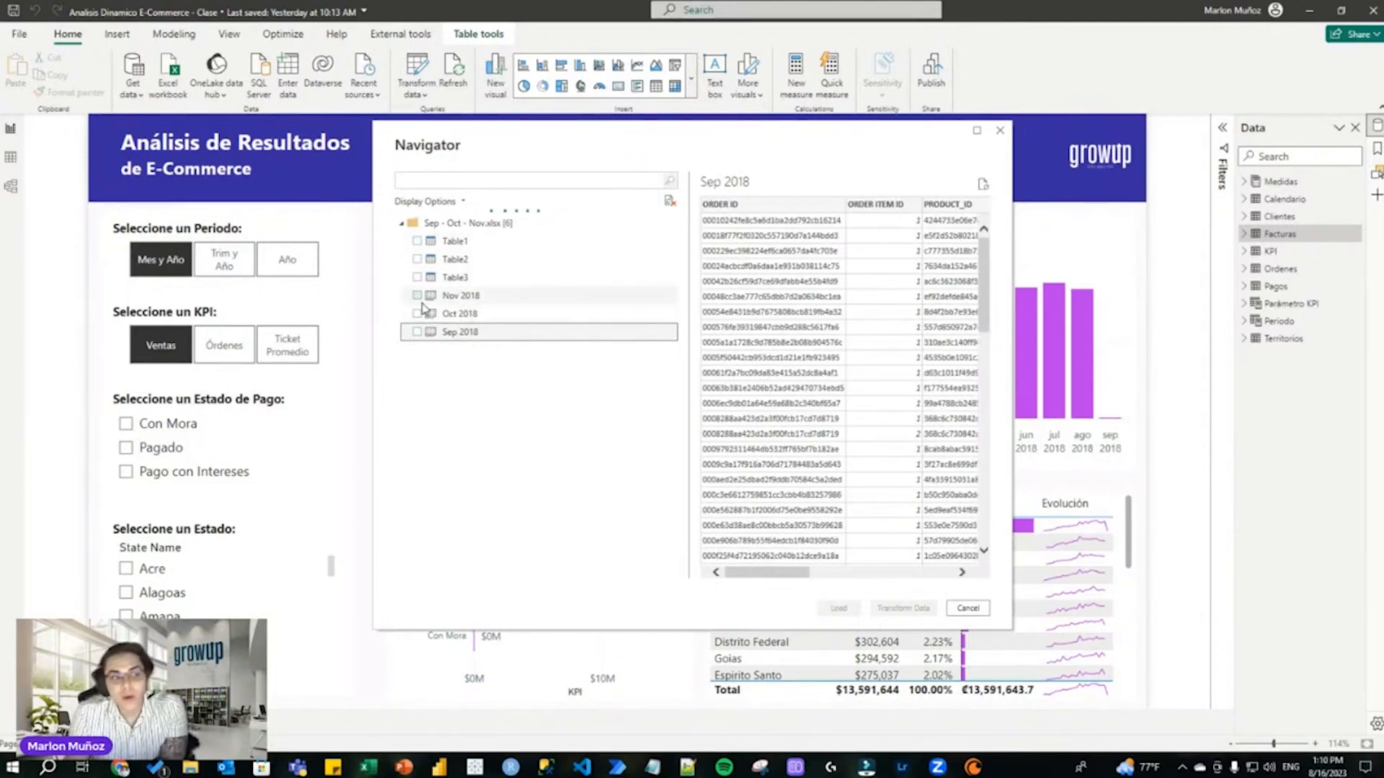
left_click(417, 315)
left_click(419, 332)
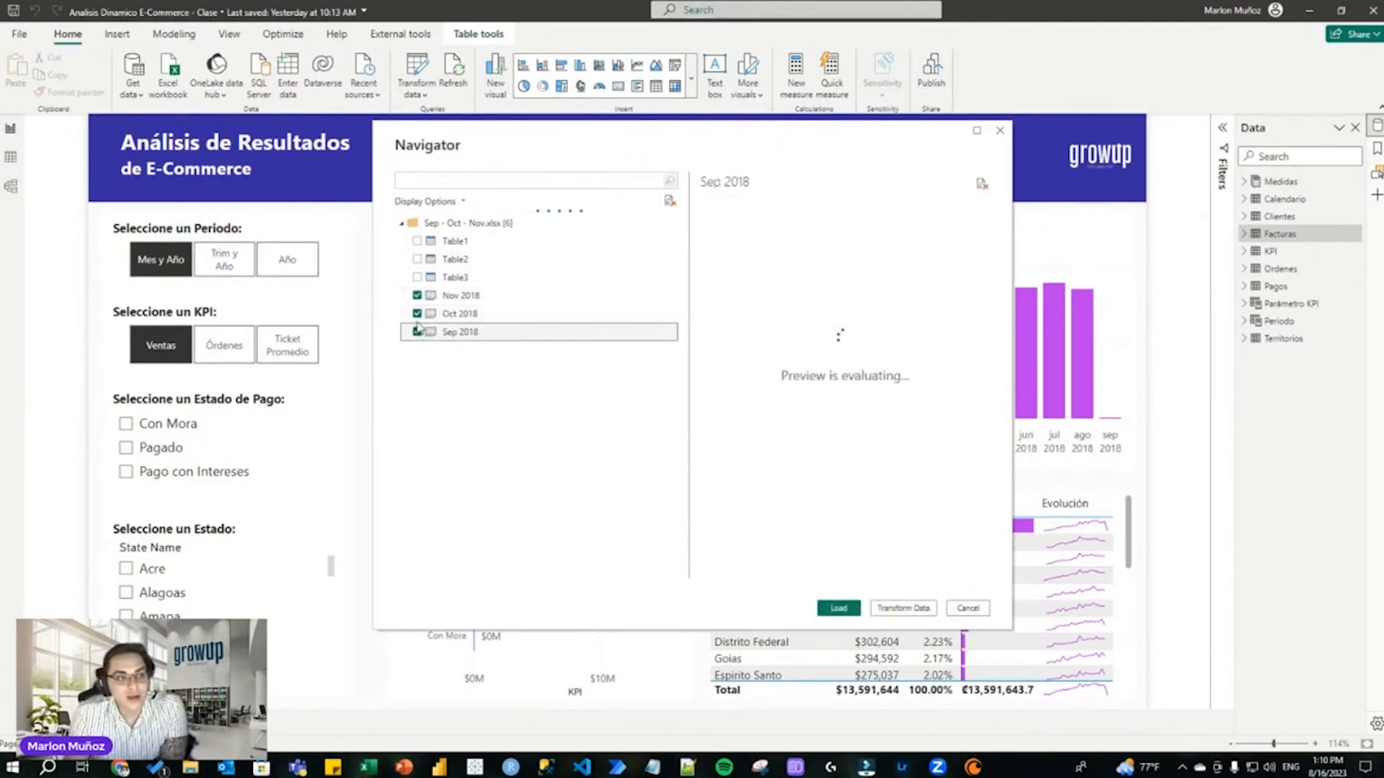
left_click(417, 315)
left_click(454, 295)
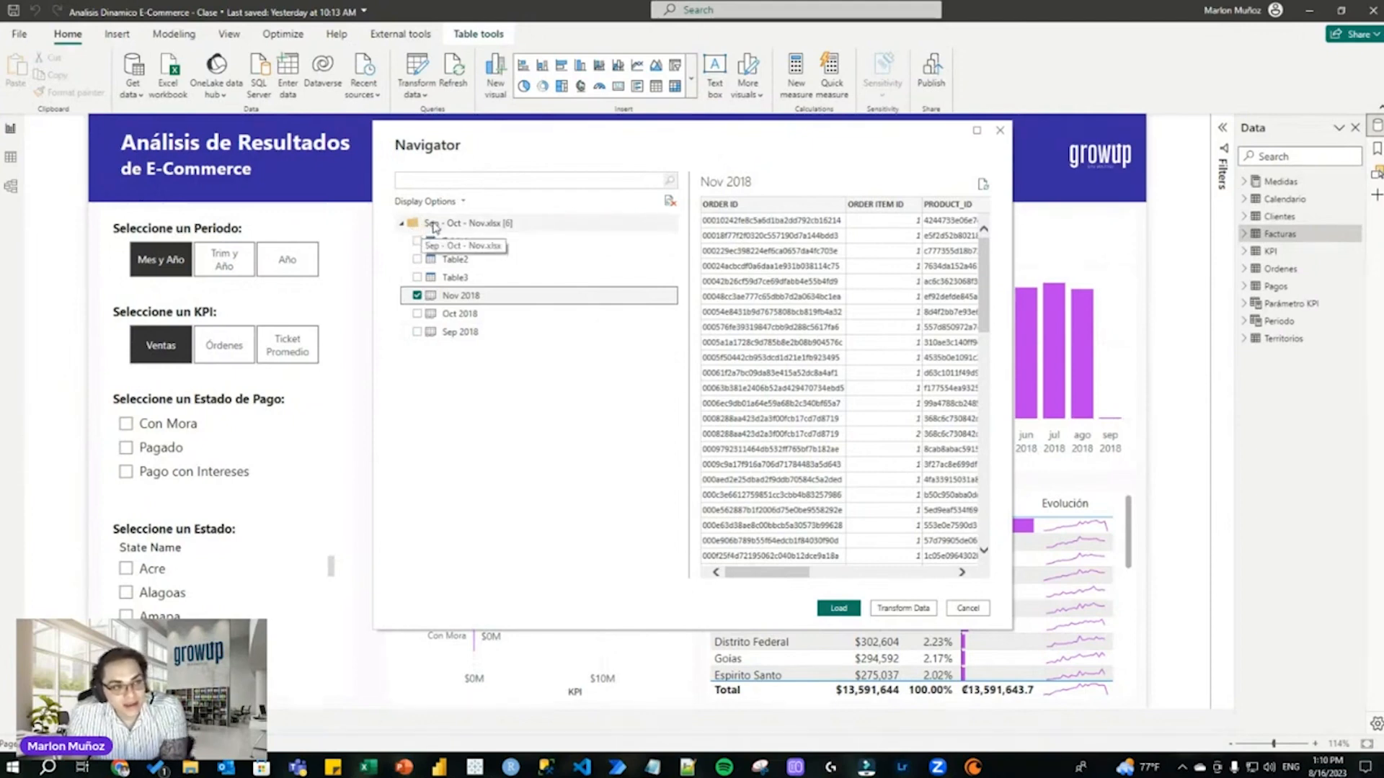
left_click(417, 295)
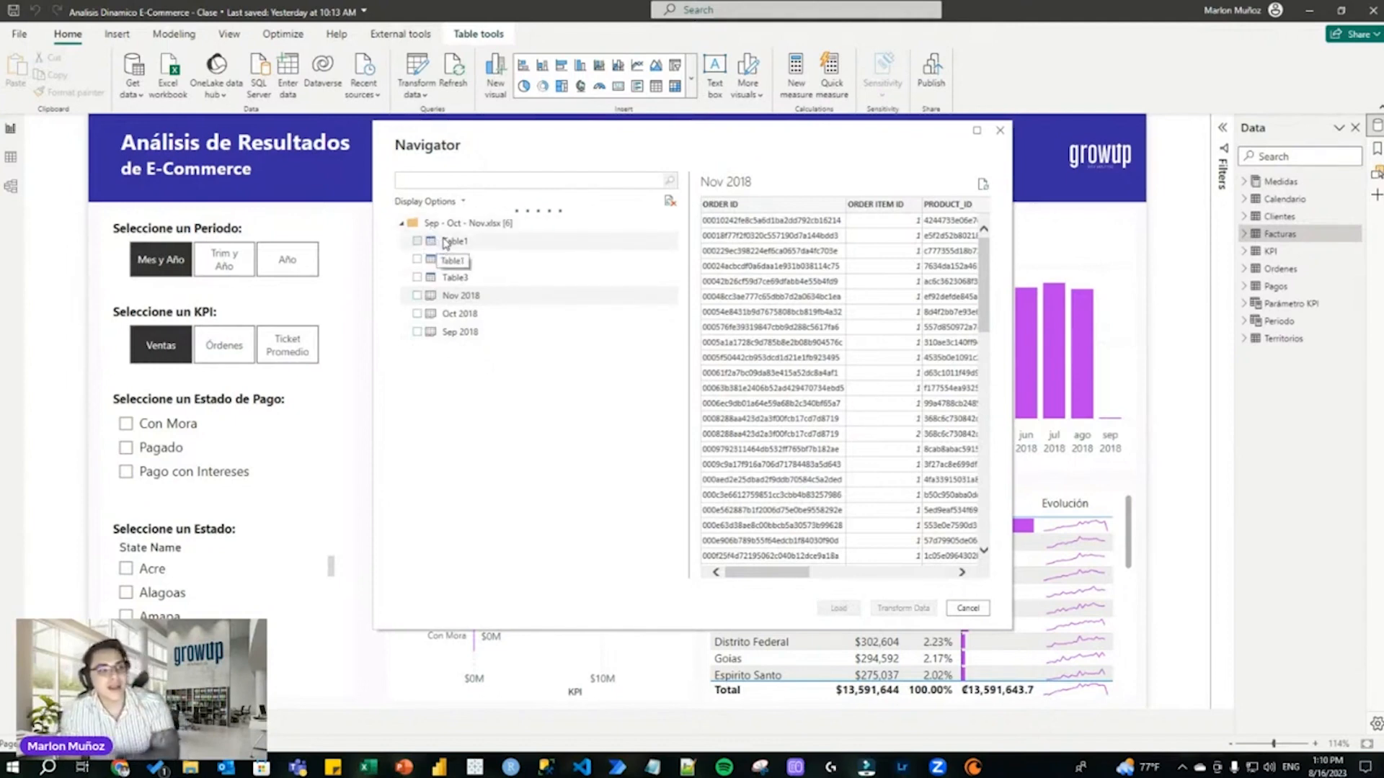
Send the whole Sep - Oct - Nov.xlsx workbook to Power Query for transformation instead of its individual sheets.
right_click(435, 231)
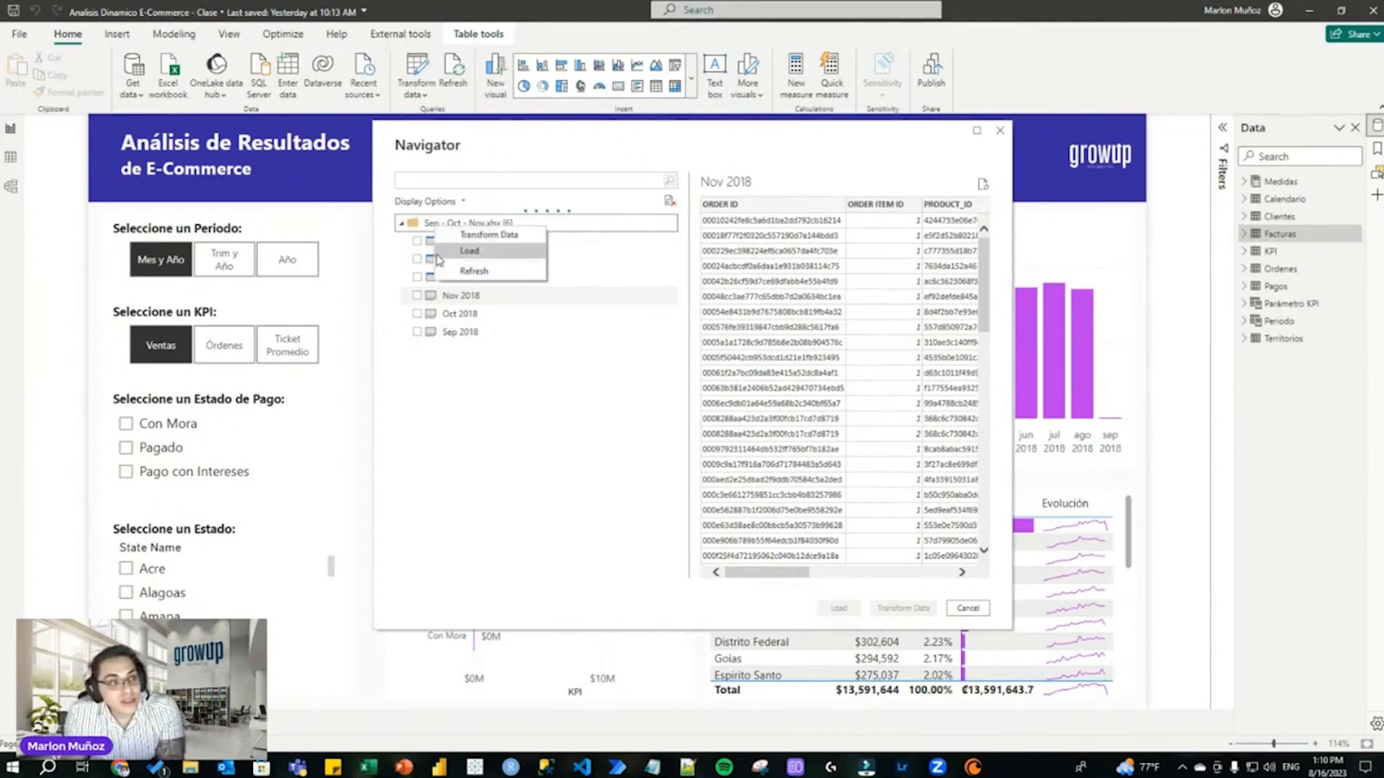
left_click(472, 236)
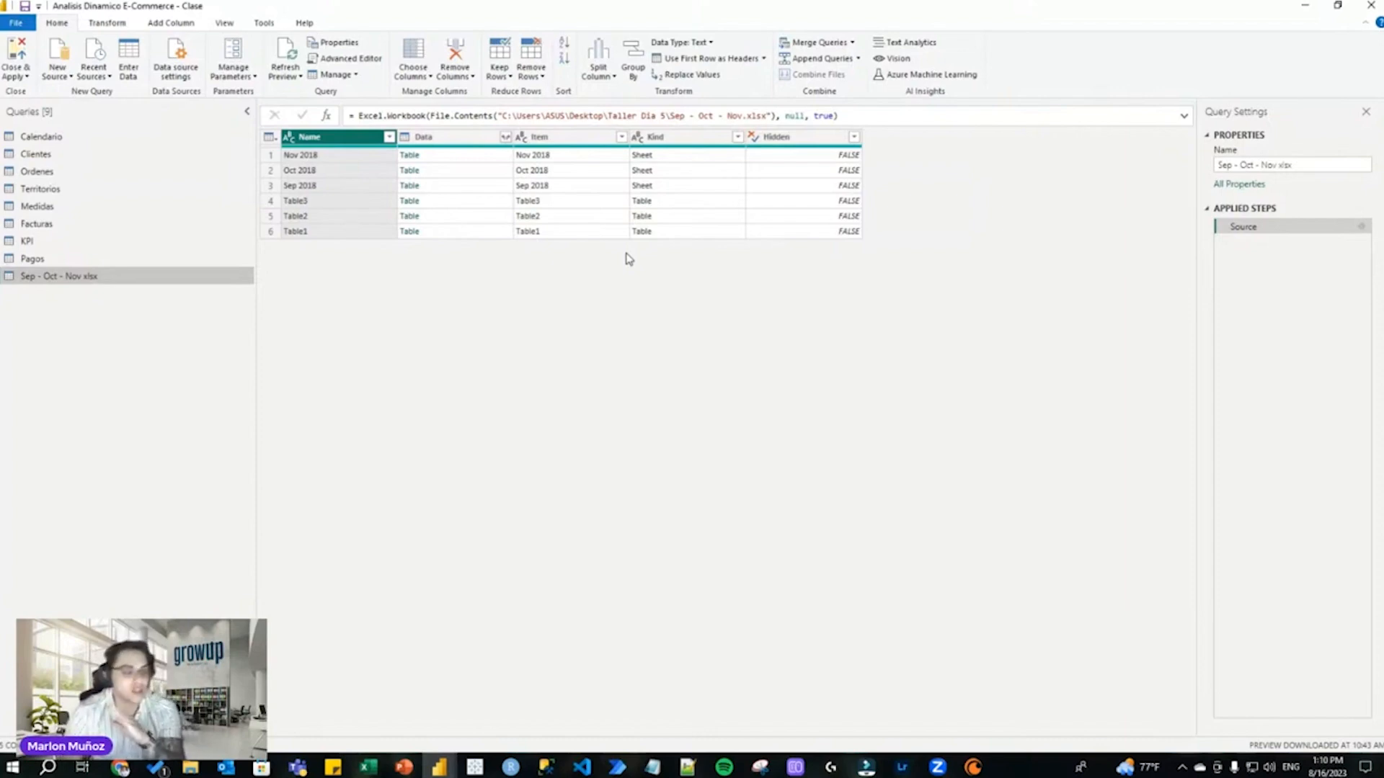
Examine the Territorios query's applied steps from Tipo cambiado back to Origen.
left_click(51, 193)
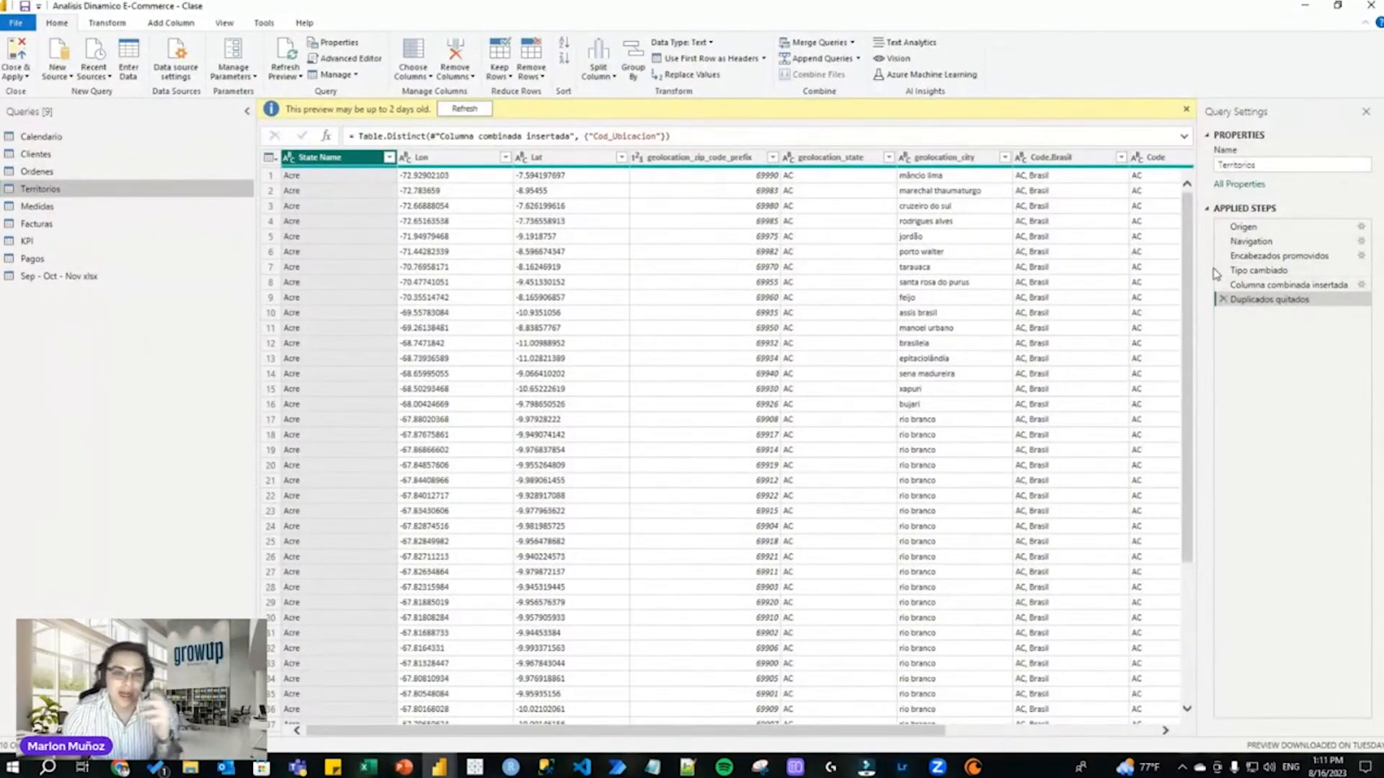
left_click(1260, 272)
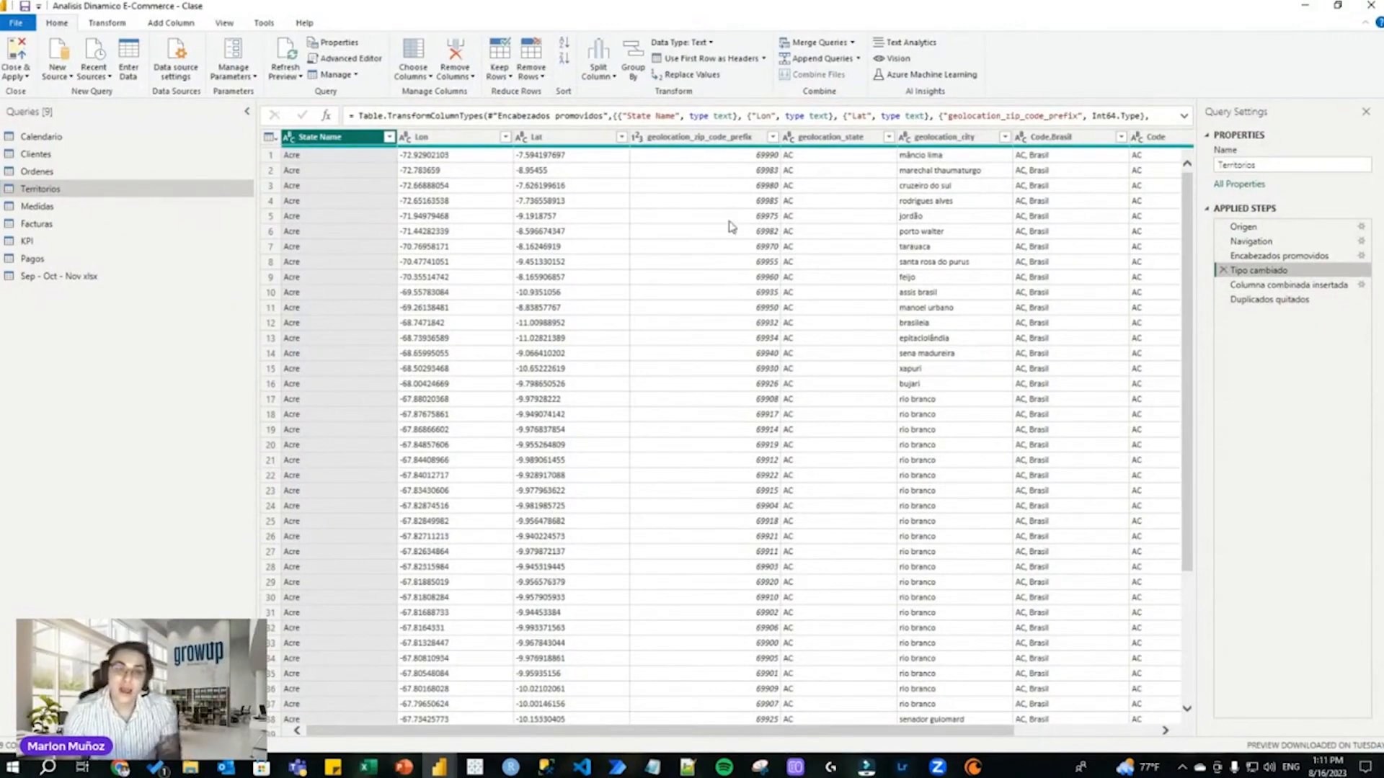
left_click(1277, 256)
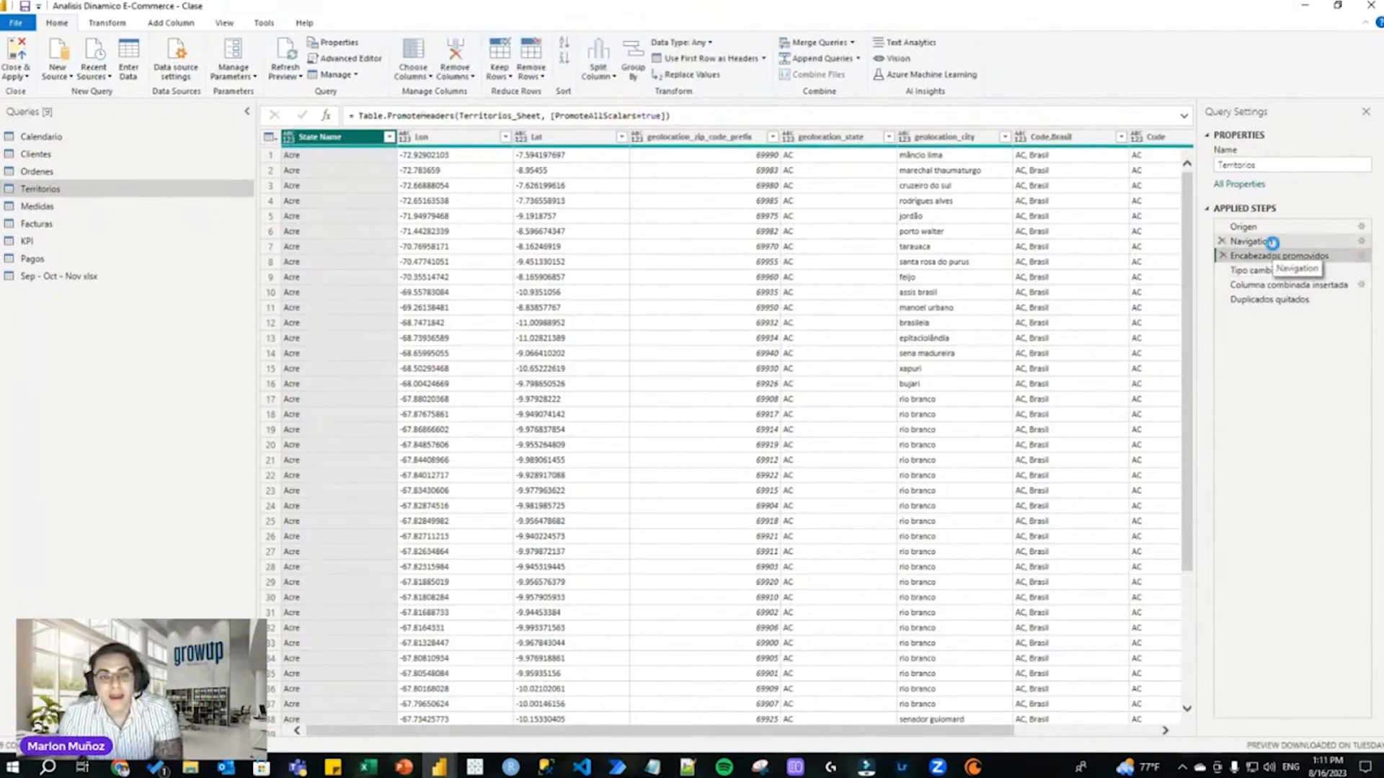
left_click(1274, 245)
left_click(1268, 231)
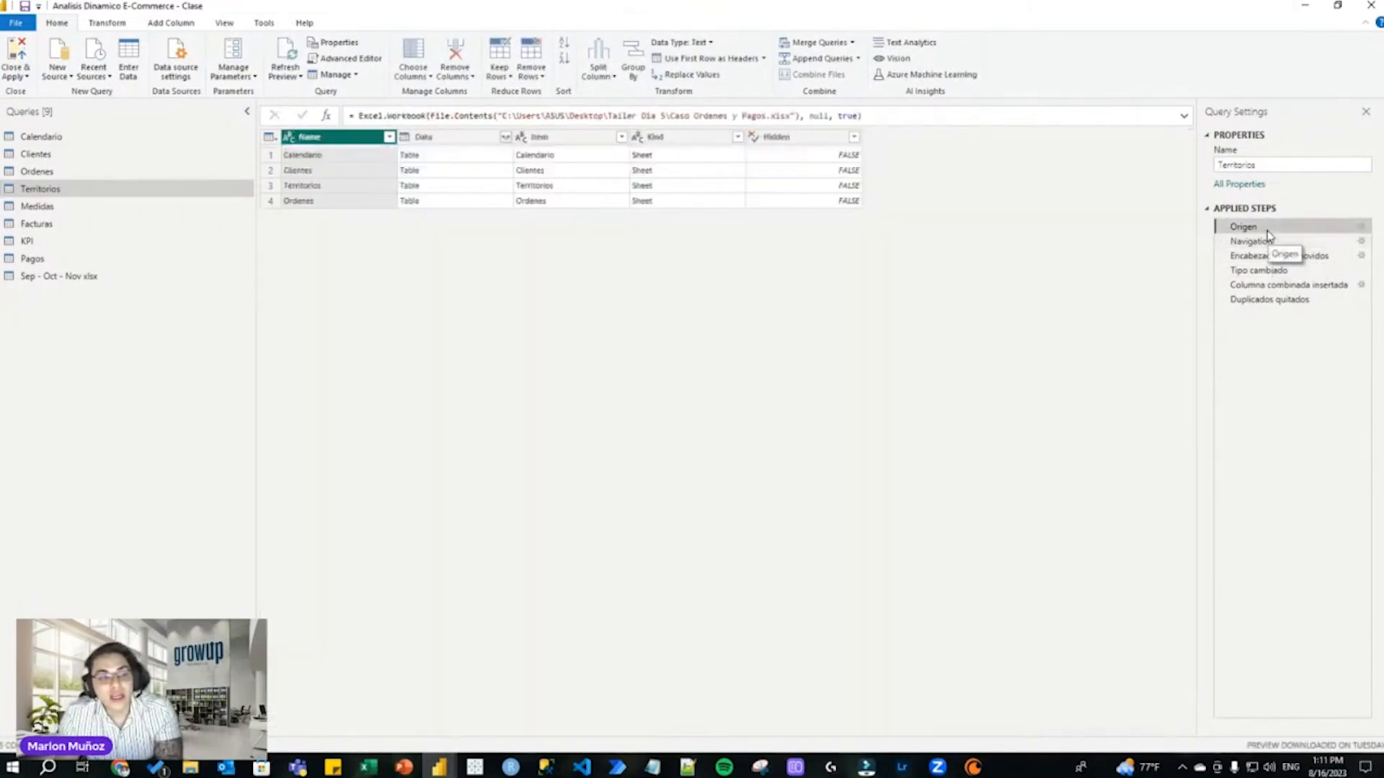
Filter the Kind column of the Sep - Oct - Nov xlsx query to keep only Sheet rows, and compare the result with the Source step.
left_click(61, 280)
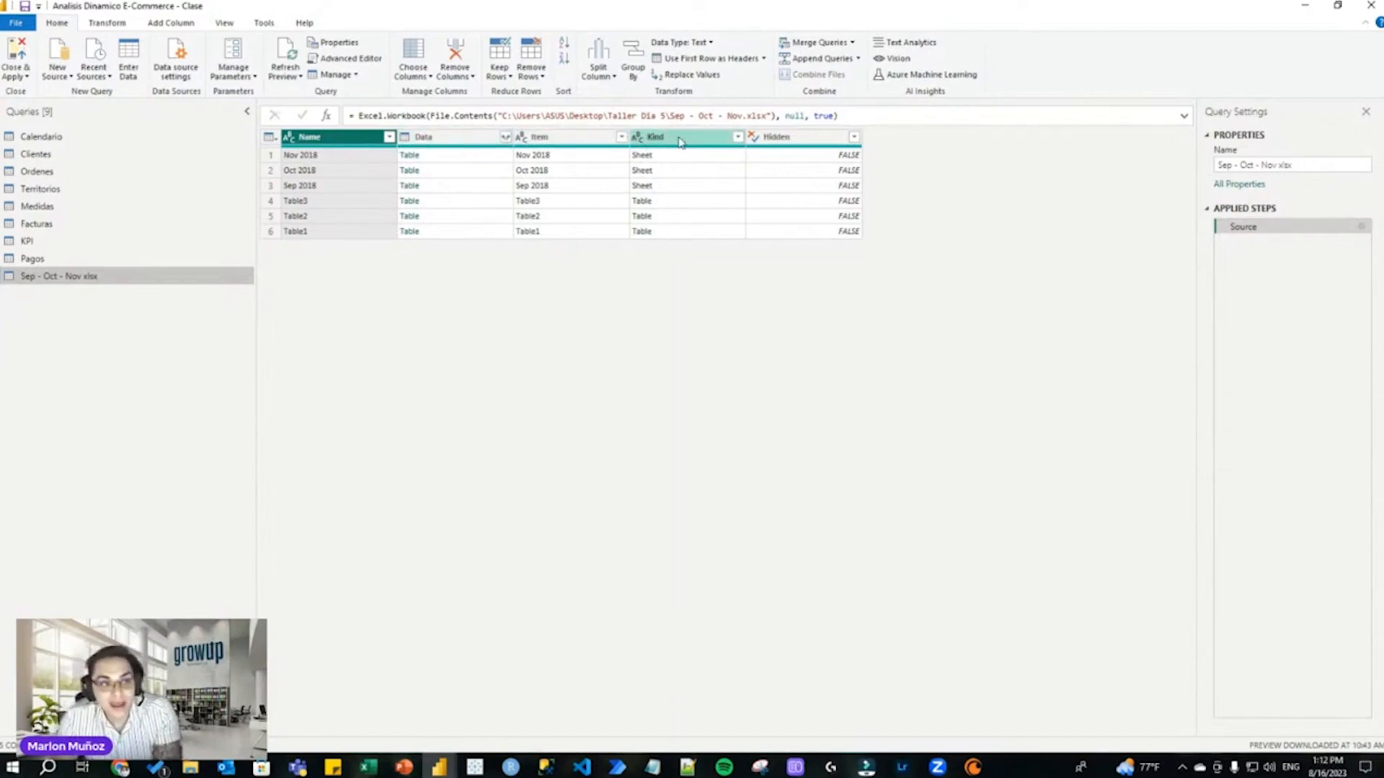
left_click(737, 137)
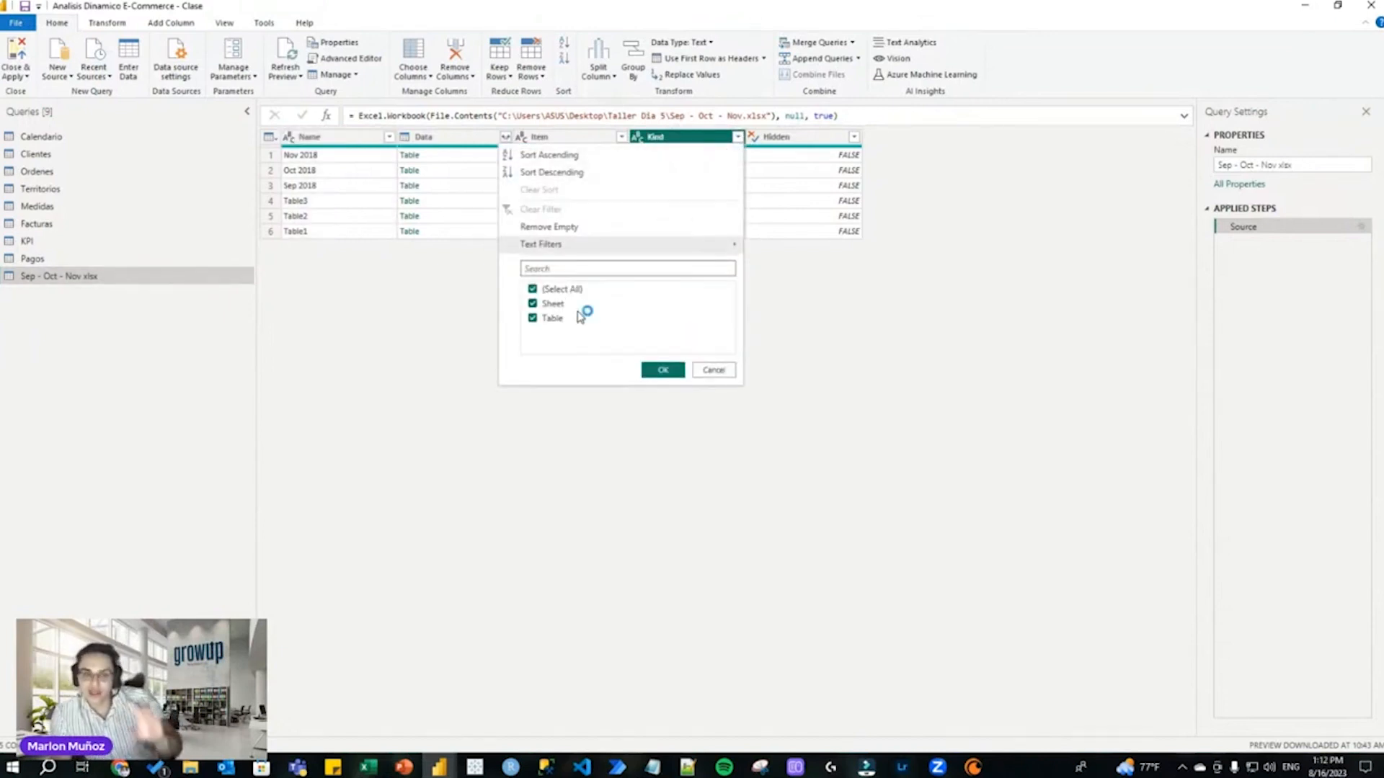
left_click(533, 318)
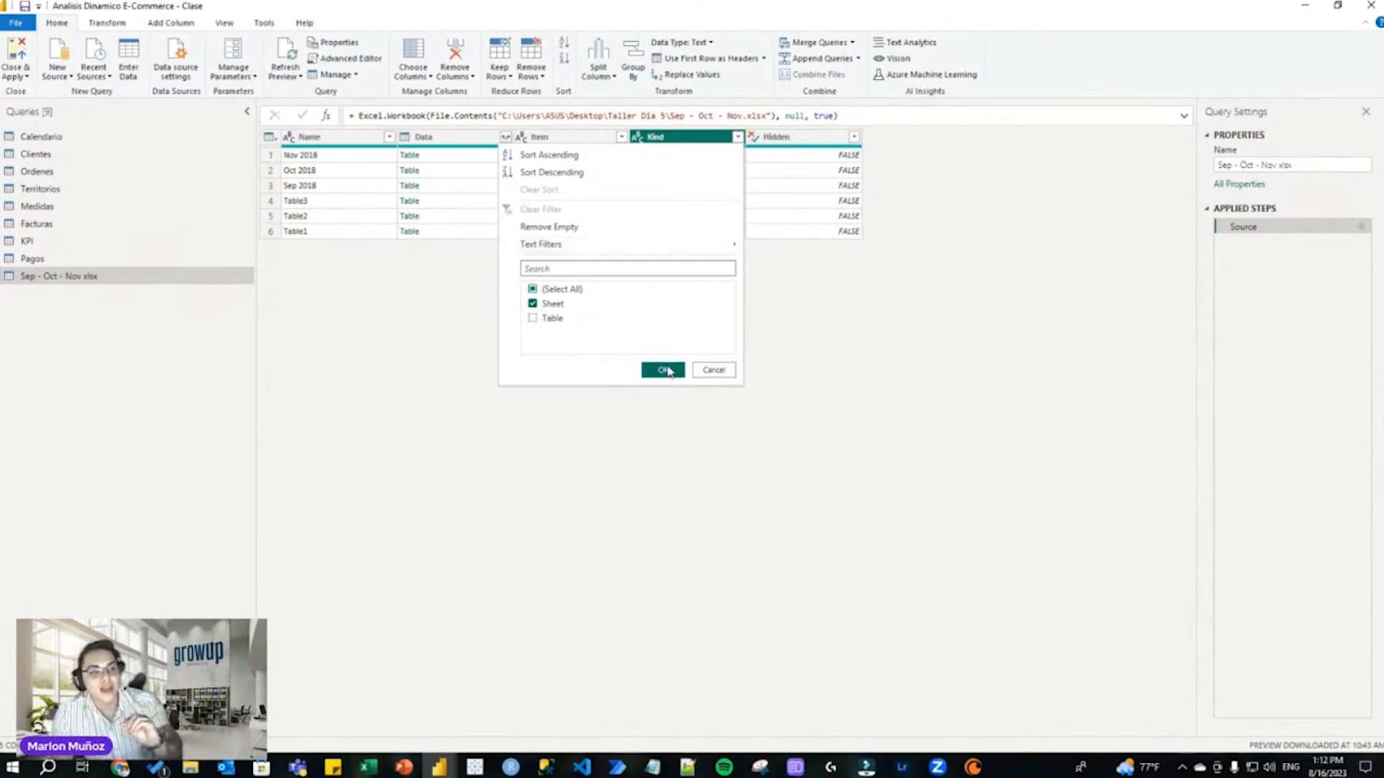
left_click(663, 370)
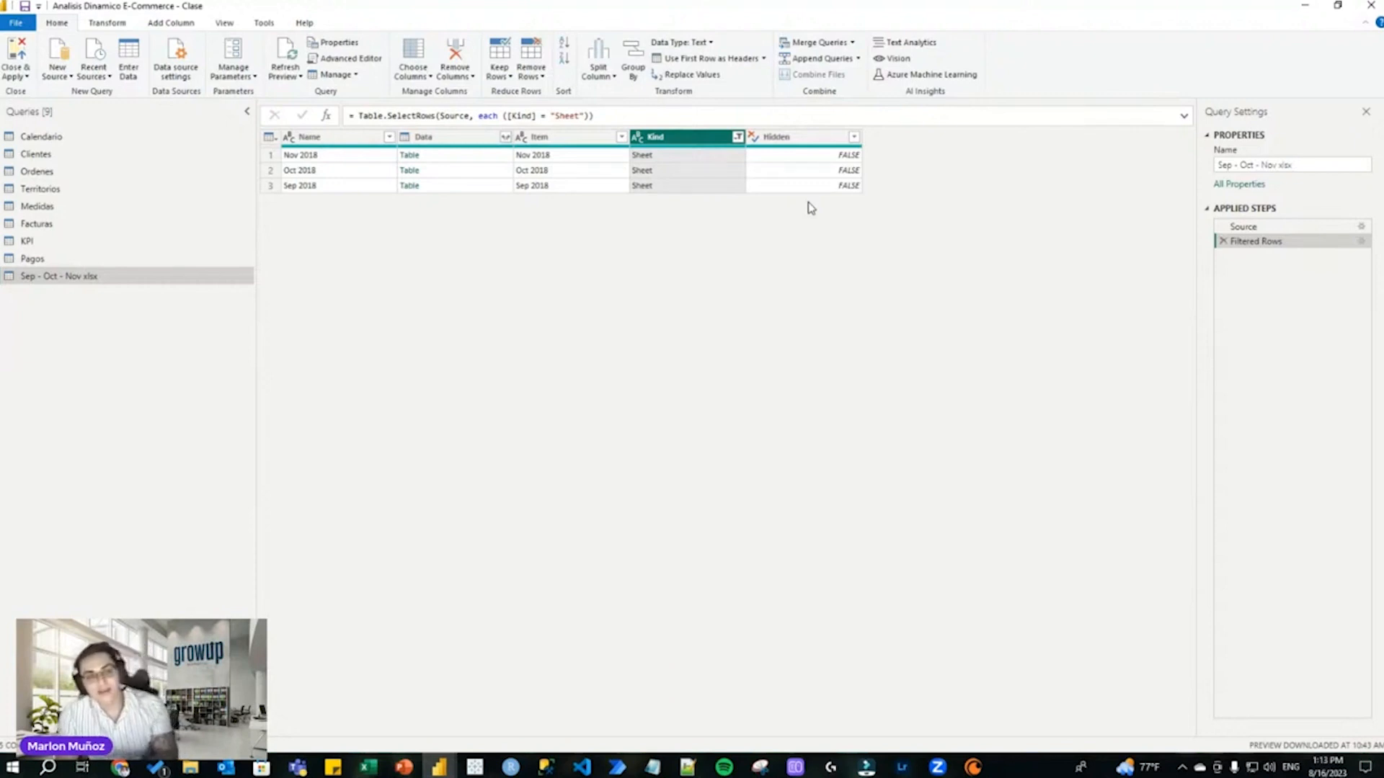
left_click(1264, 227)
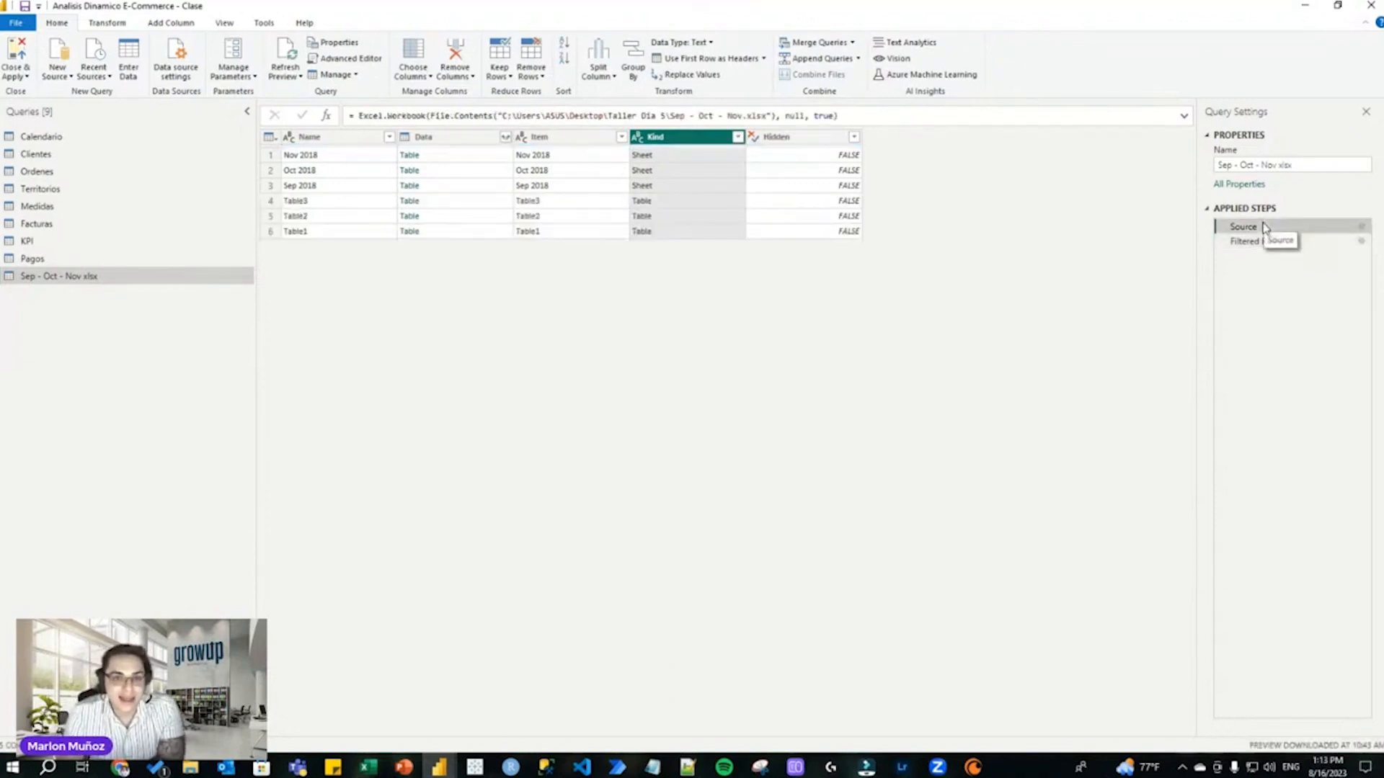
left_click(1265, 242)
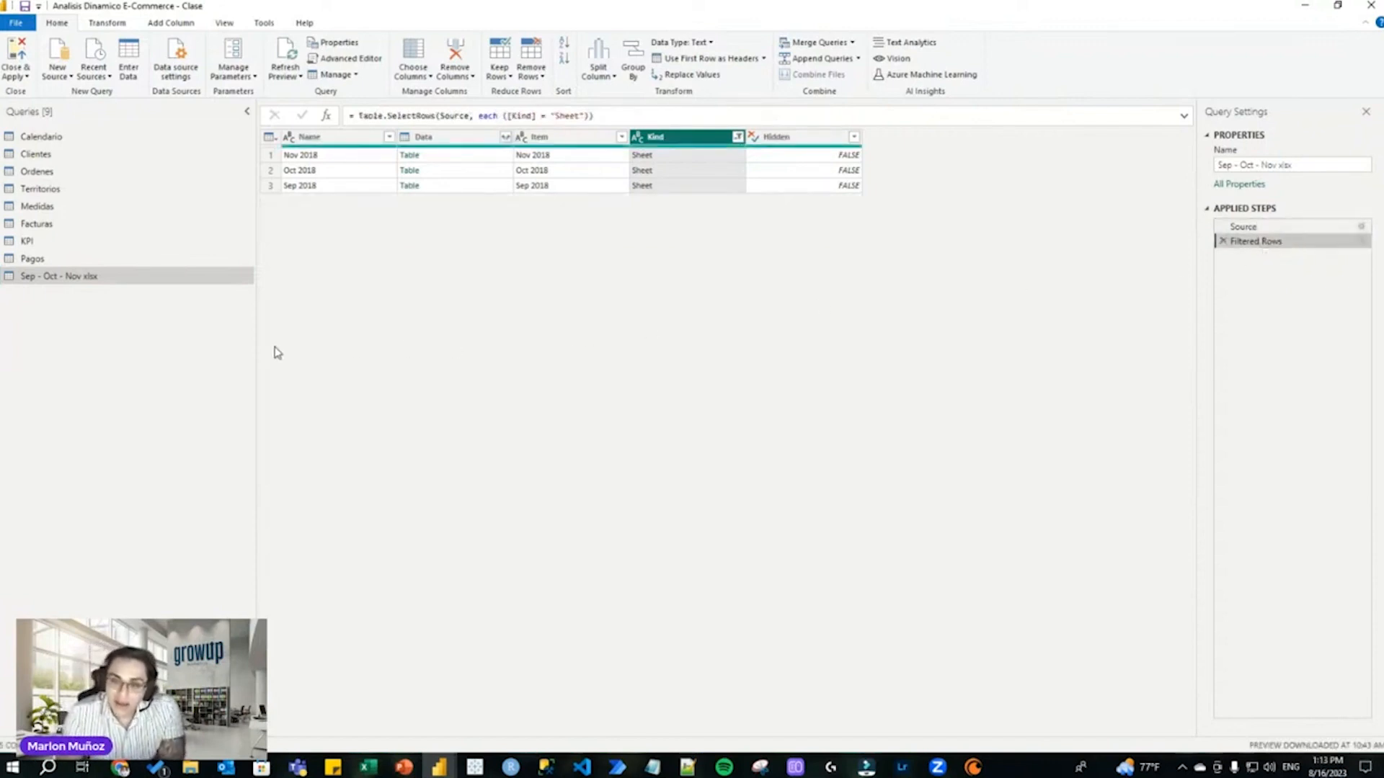
Compare the Origen step of the Facturas query with the Origen step of the Territorios query.
left_click(92, 225)
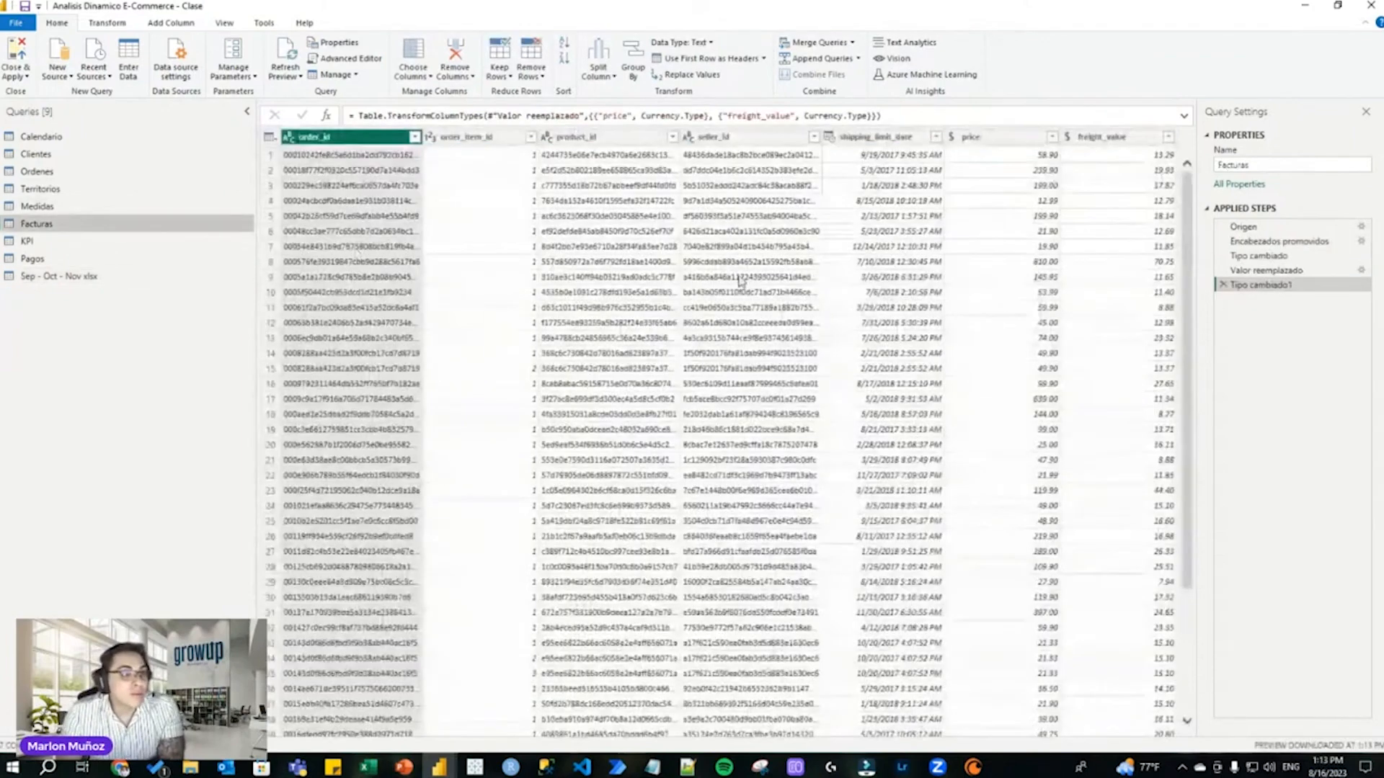
left_click(1276, 228)
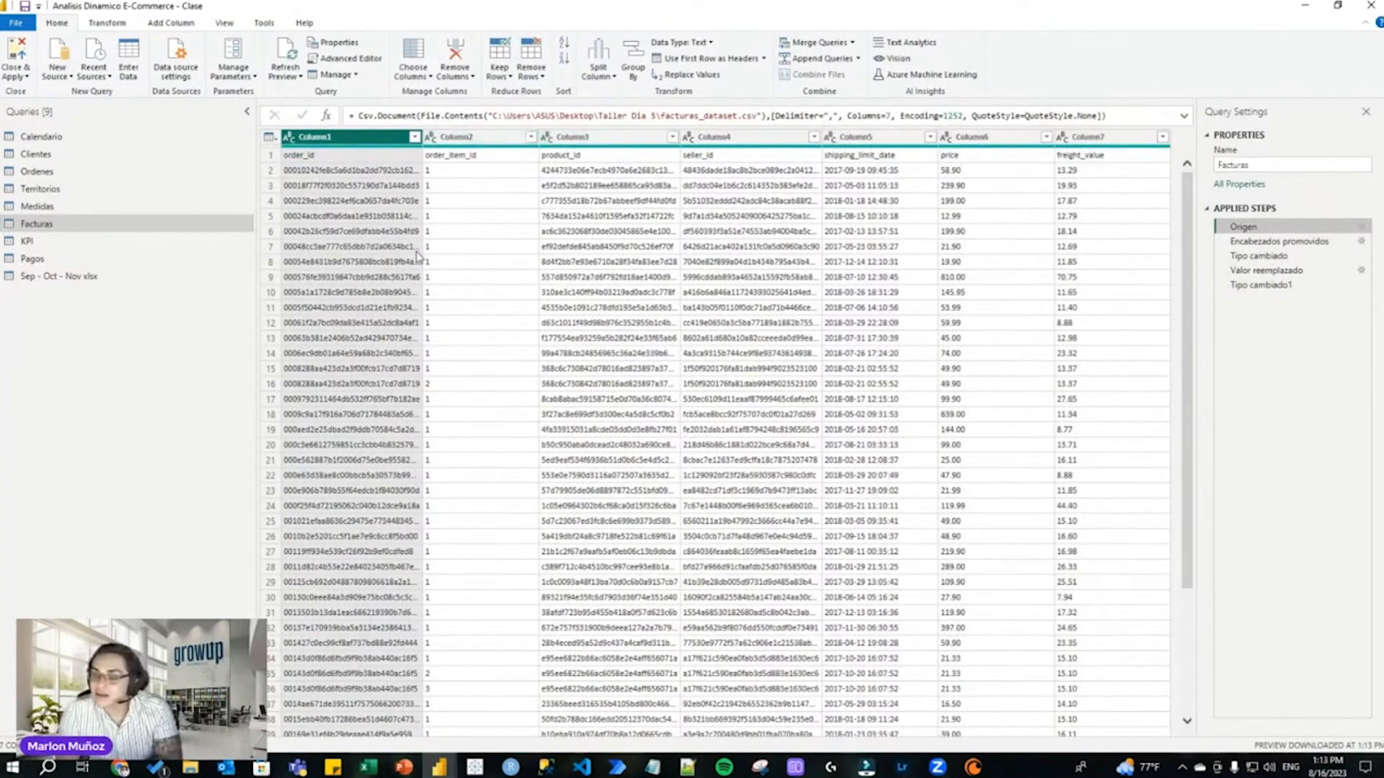
left_click(96, 207)
left_click(105, 188)
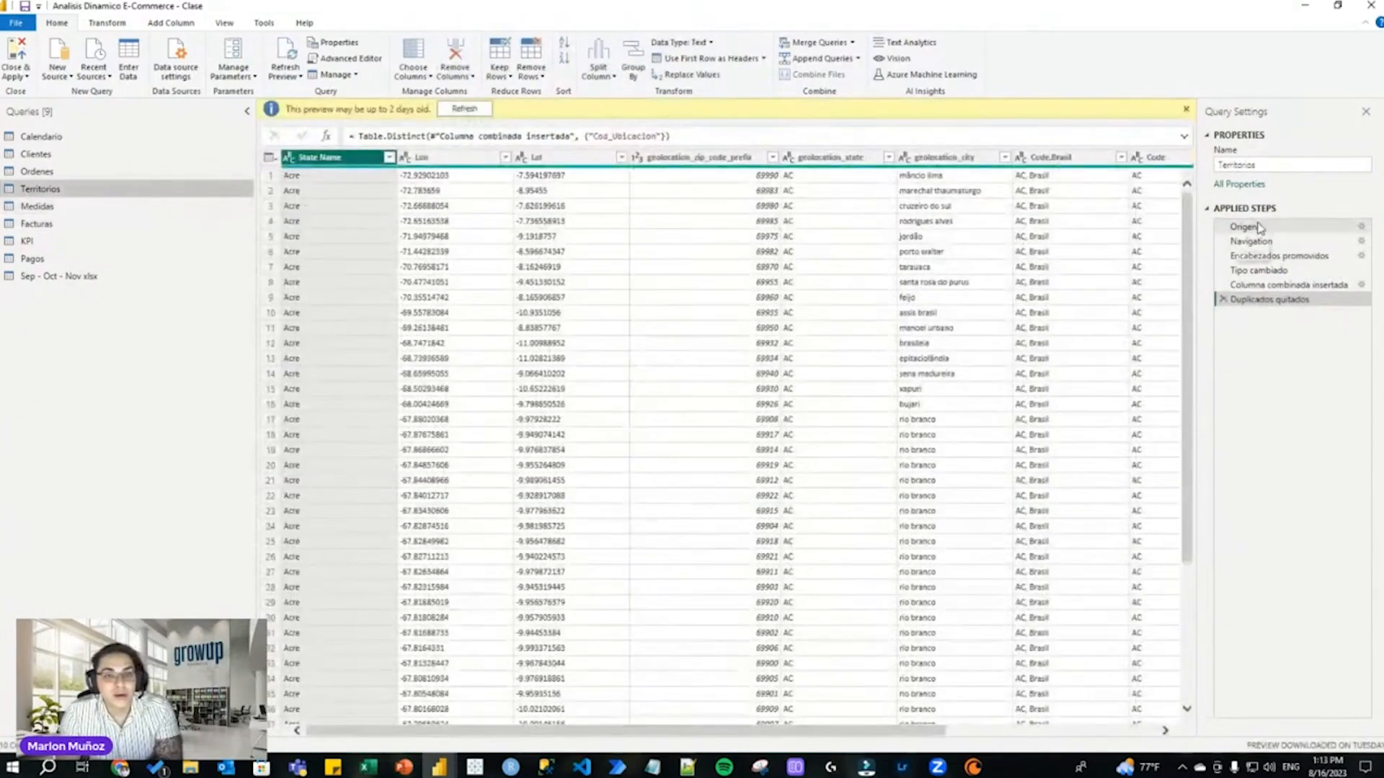
left_click(1257, 227)
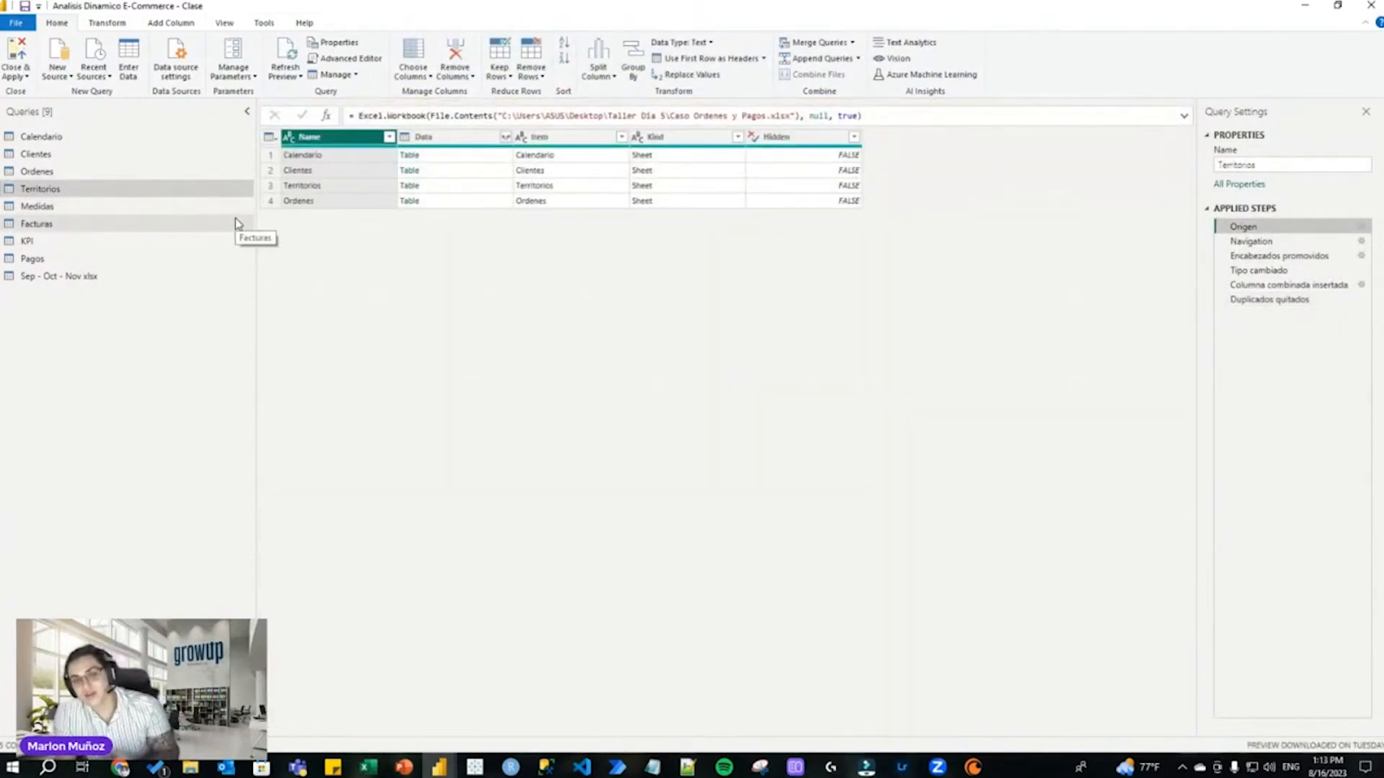
Preview the nested tables in the Data column of the Sep - Oct - Nov xlsx query for Nov, Oct and Sep 2018.
left_click(91, 277)
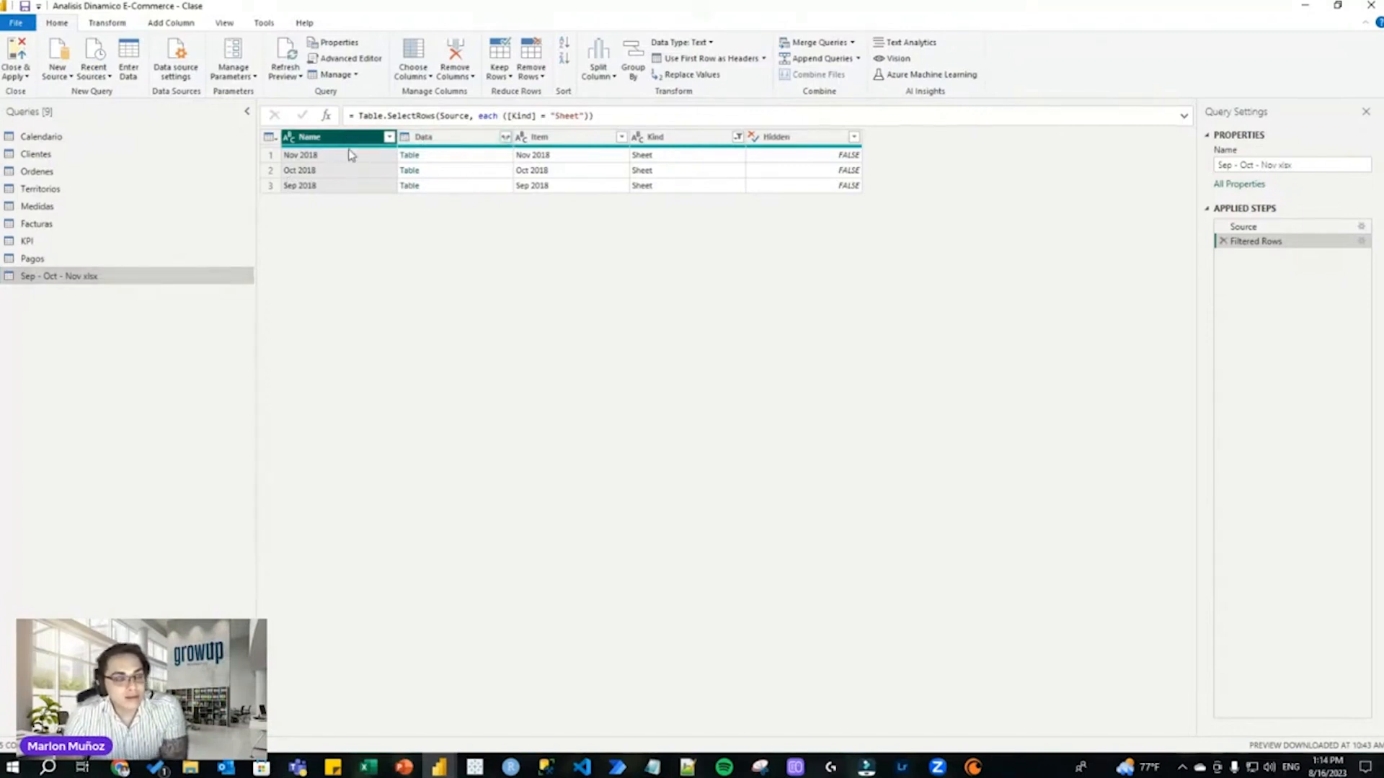
left_click(552, 137)
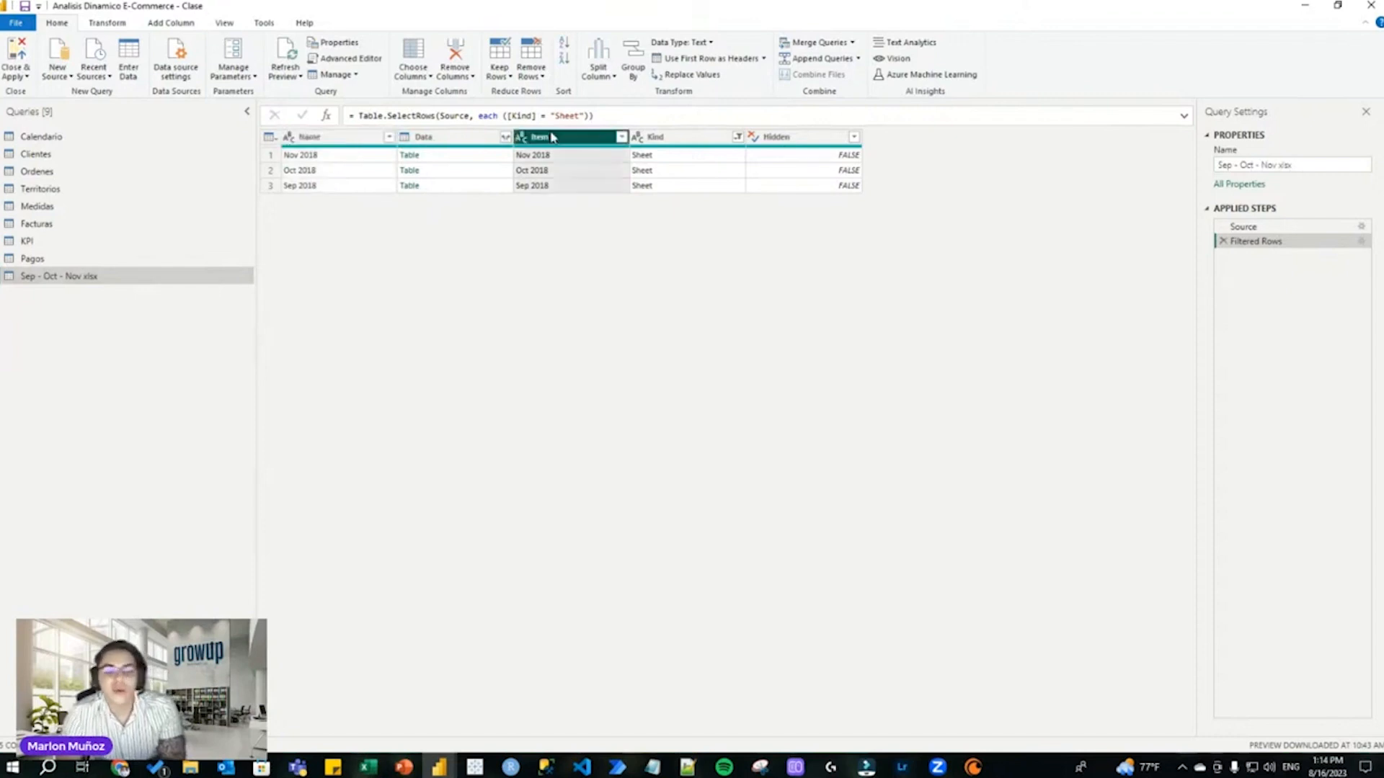
left_click(461, 137)
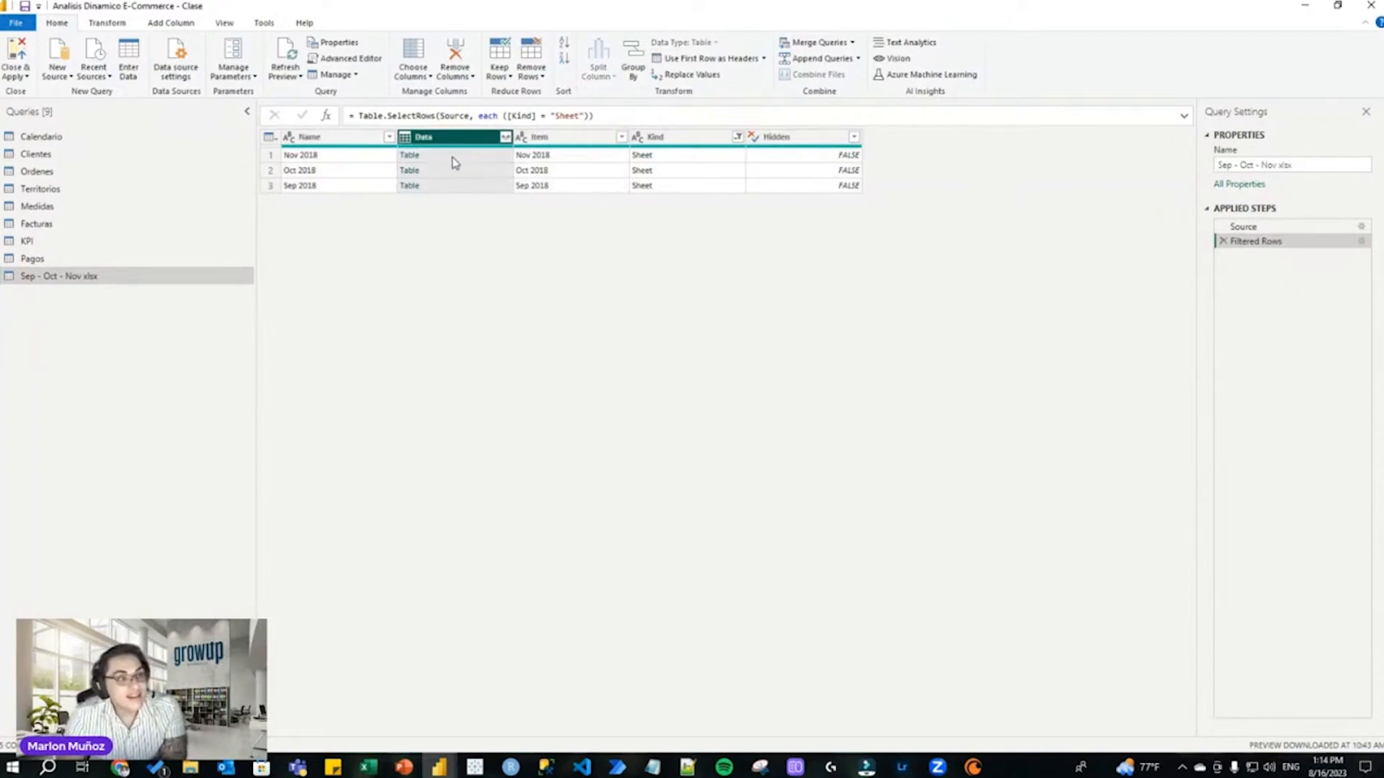
left_click(454, 157)
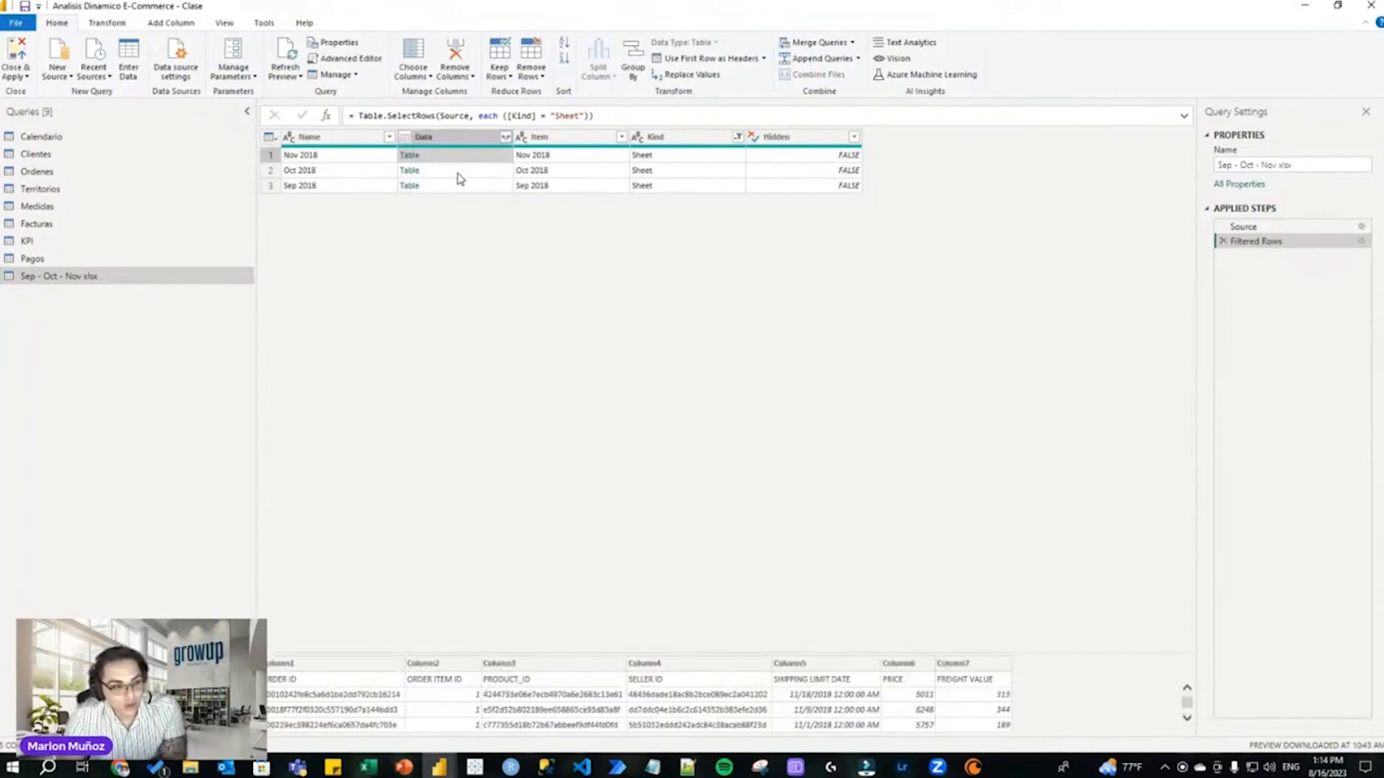
scroll(739, 688, "down", 3)
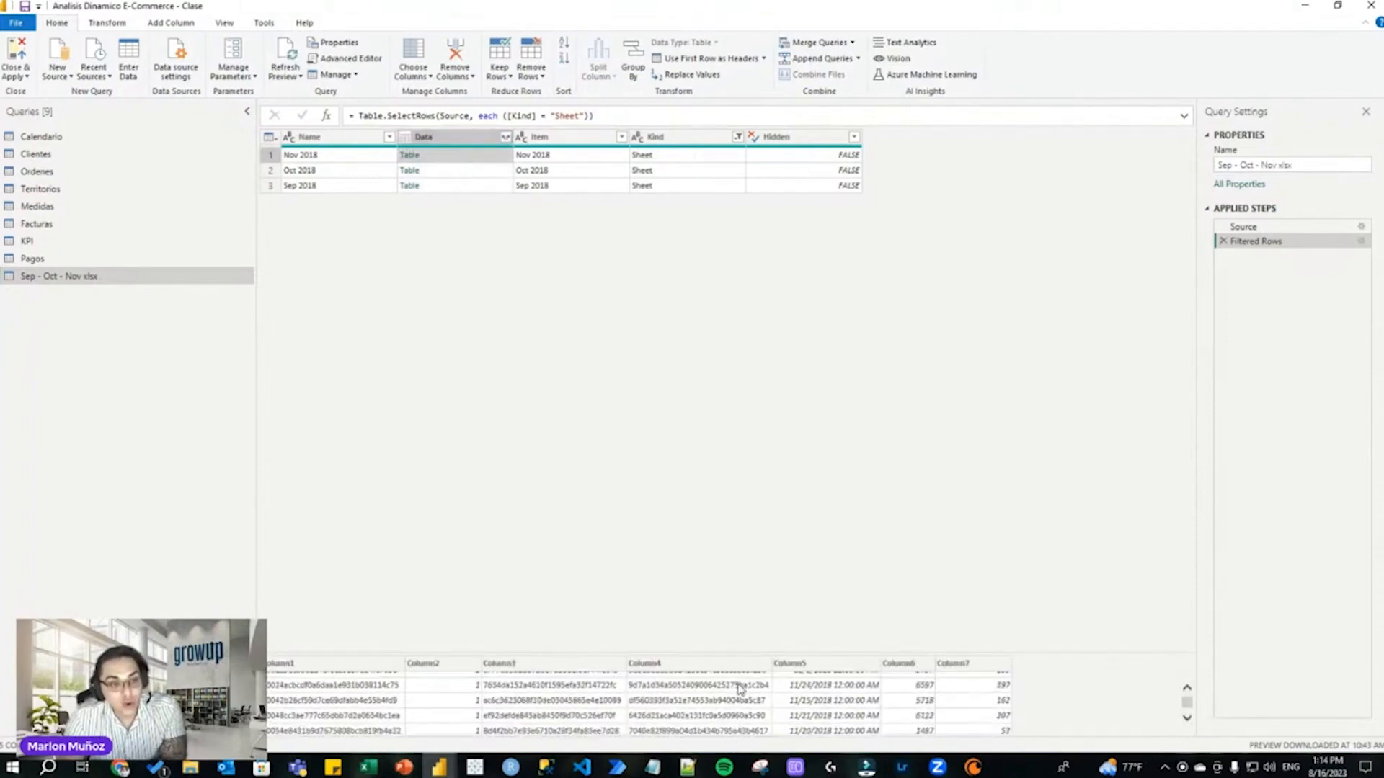
scroll(740, 689, "down", 1)
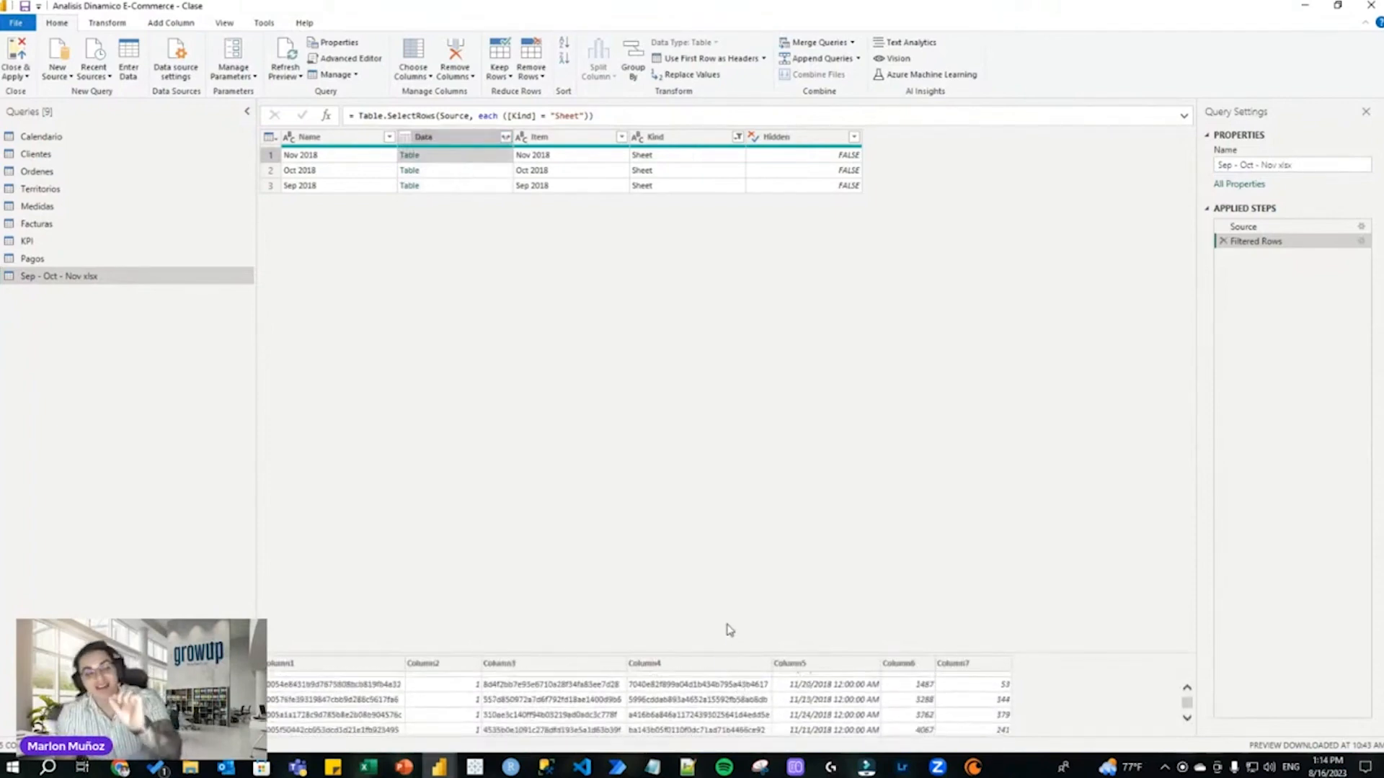
left_click(462, 175)
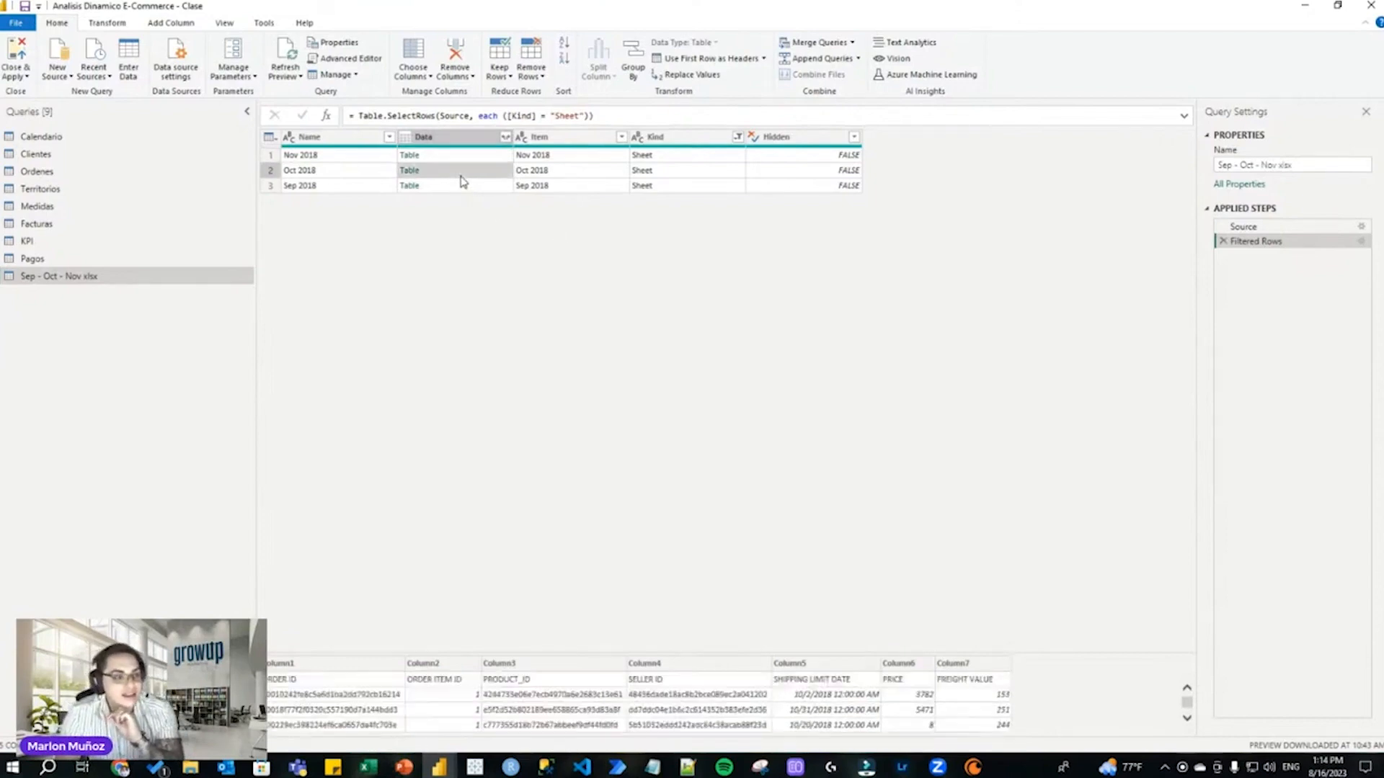
left_click(465, 187)
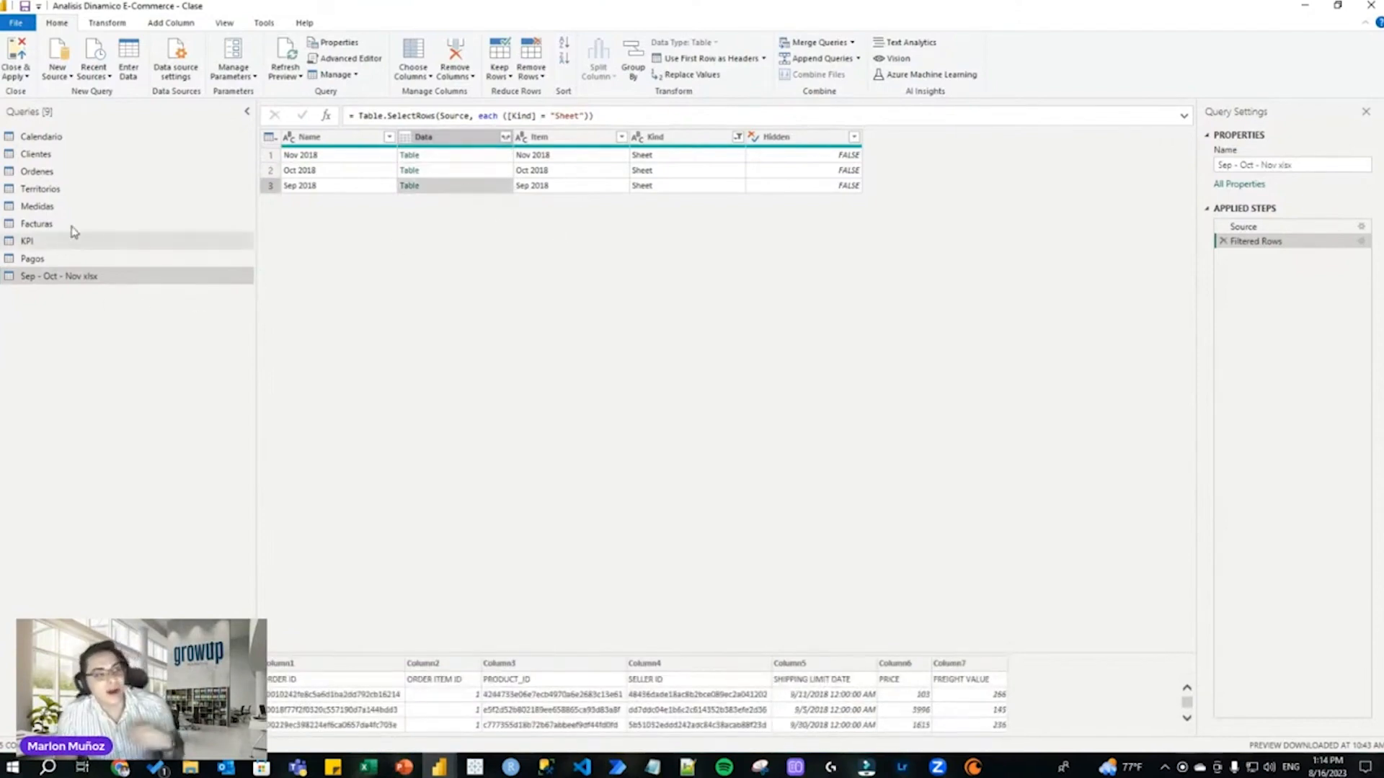
Compare the Origen and Navigation steps of the Territorios query, and preview the nested Territorios table.
left_click(71, 188)
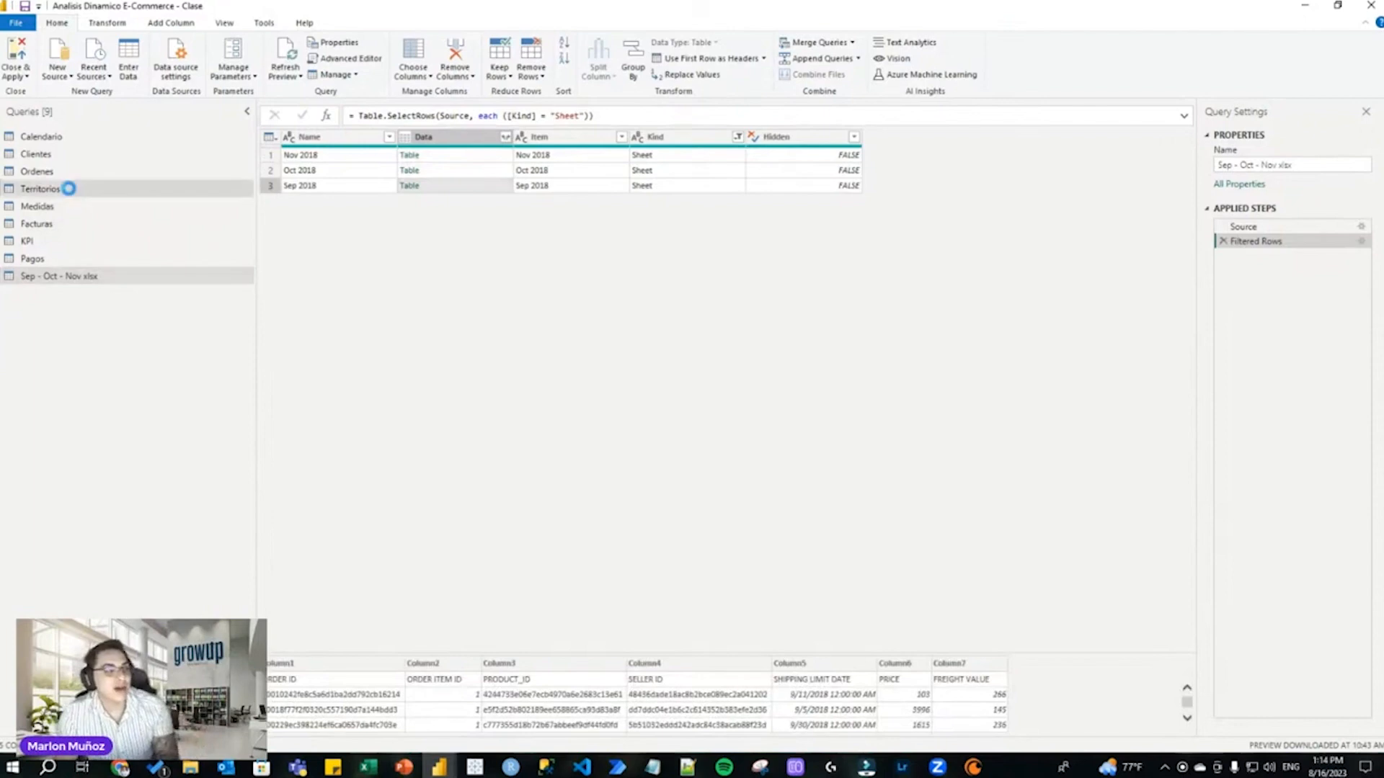
left_click(1267, 227)
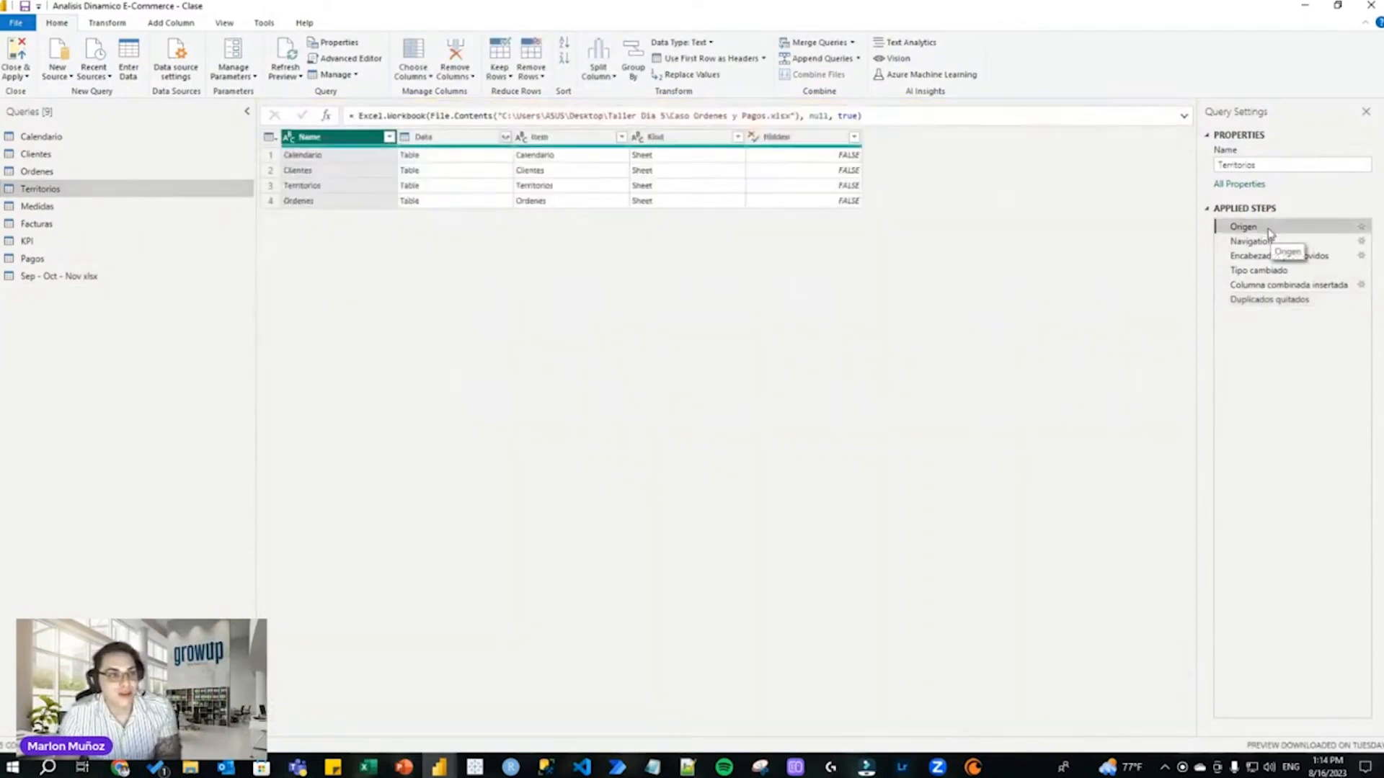
left_click(1261, 242)
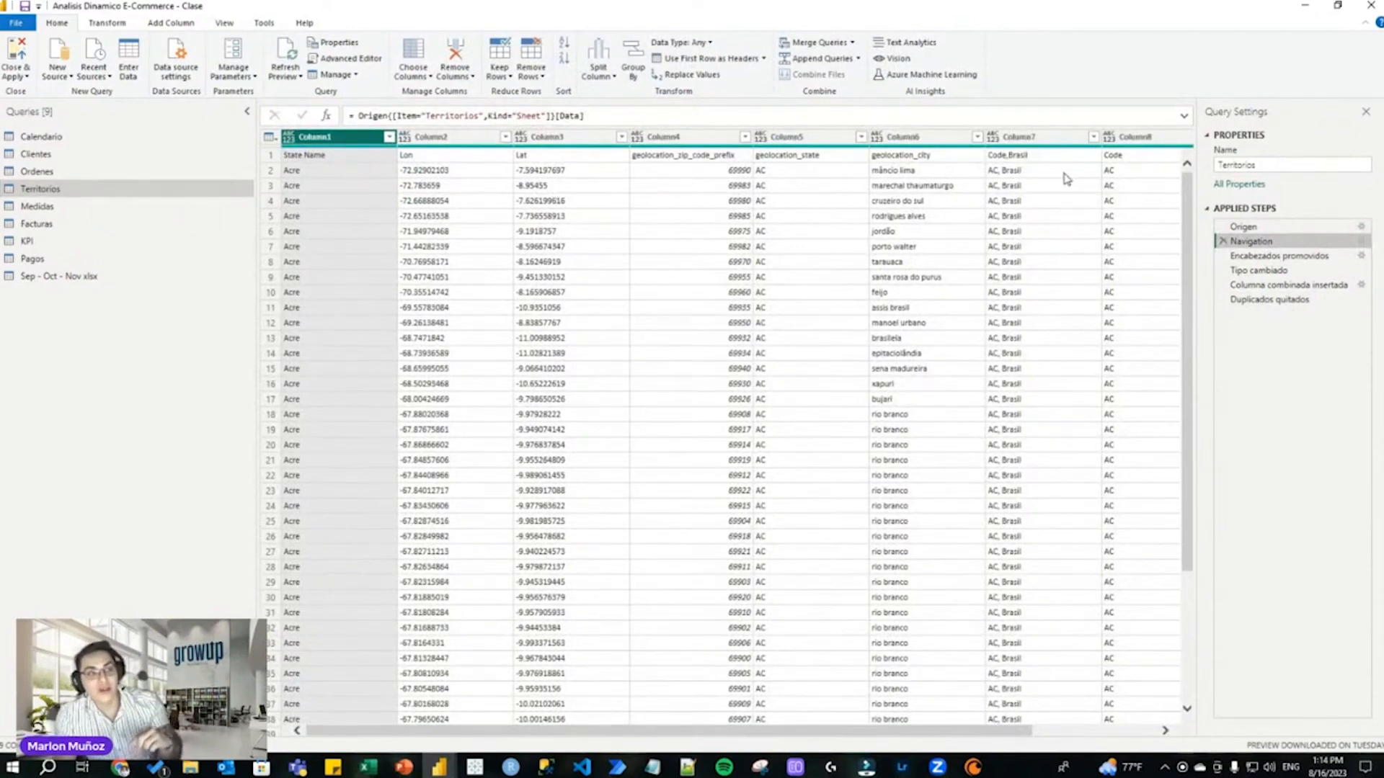
left_click(1254, 227)
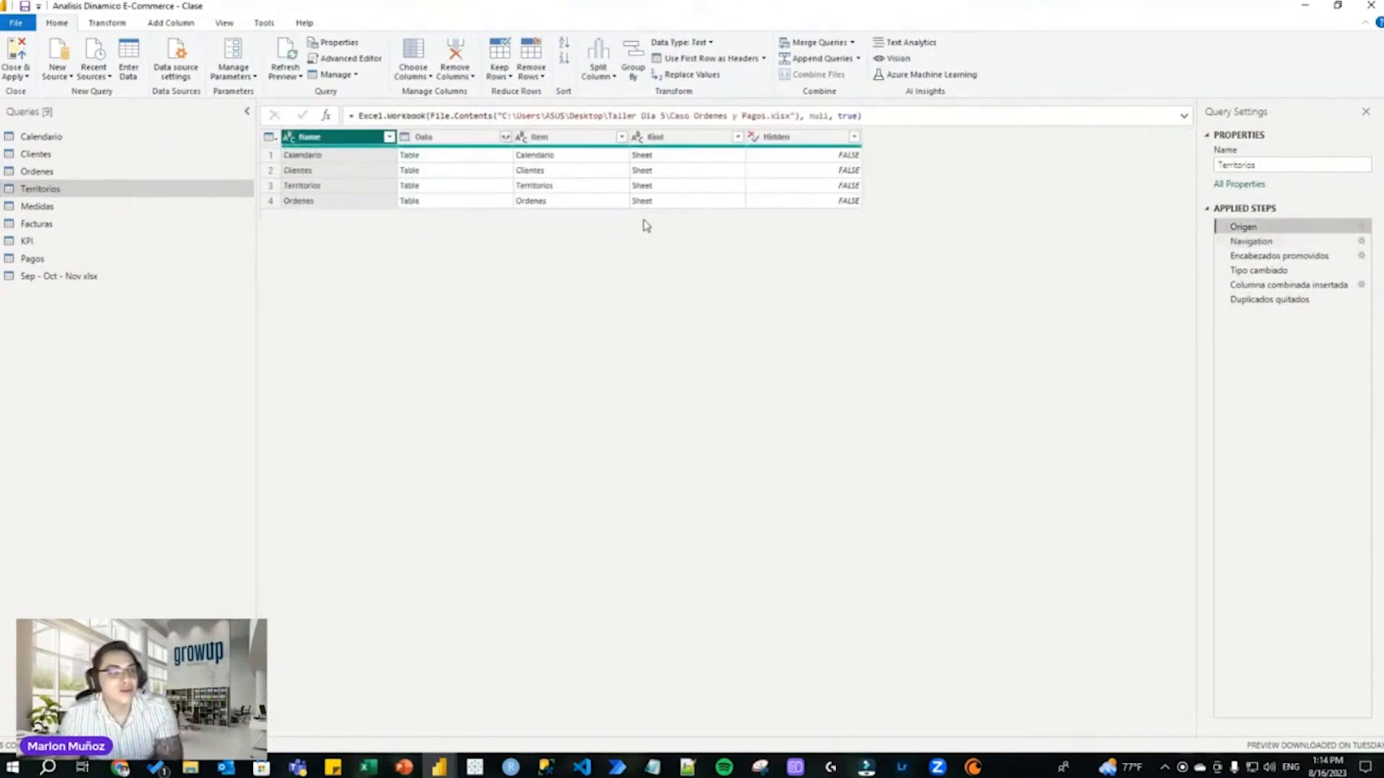
left_click(485, 191)
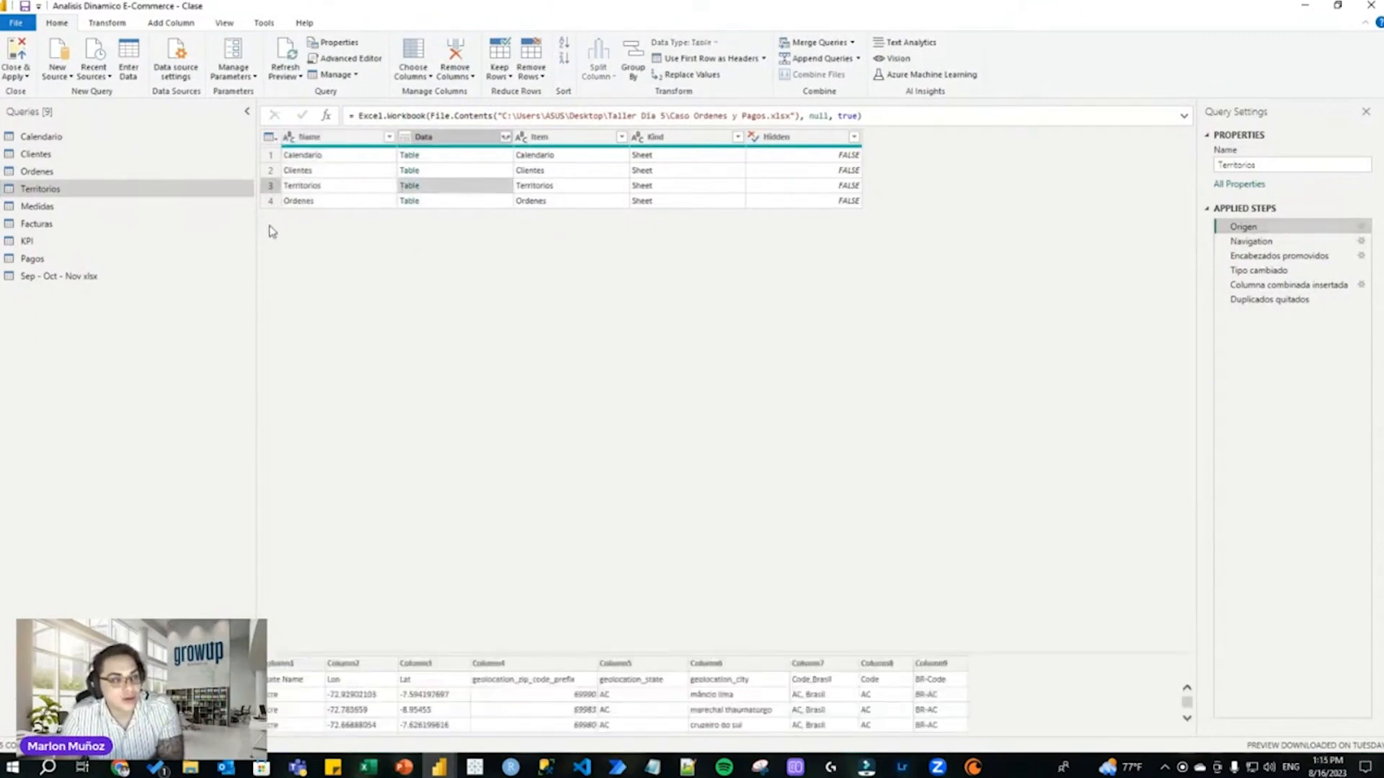
Return to the Sep - Oct - Nov xlsx query and check each month's nested table again.
left_click(64, 276)
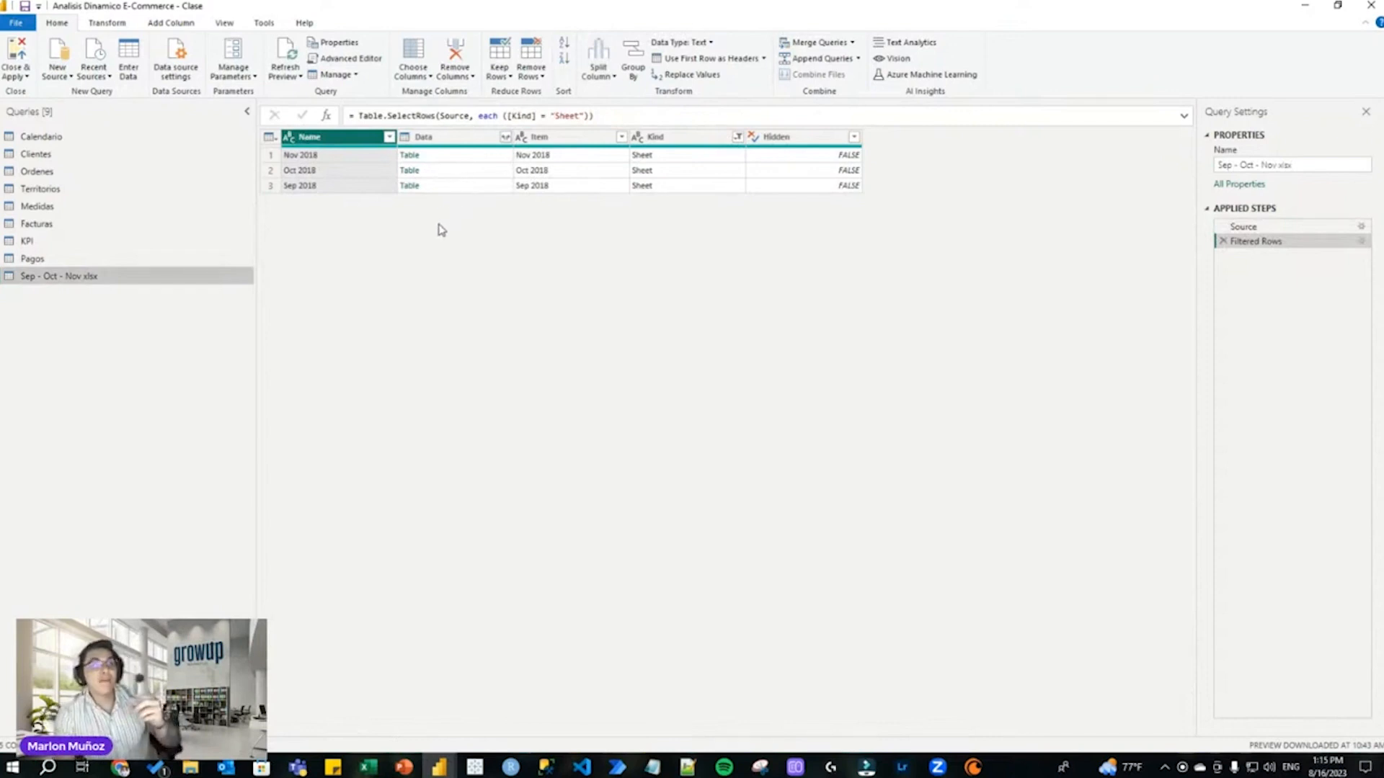
left_click(452, 159)
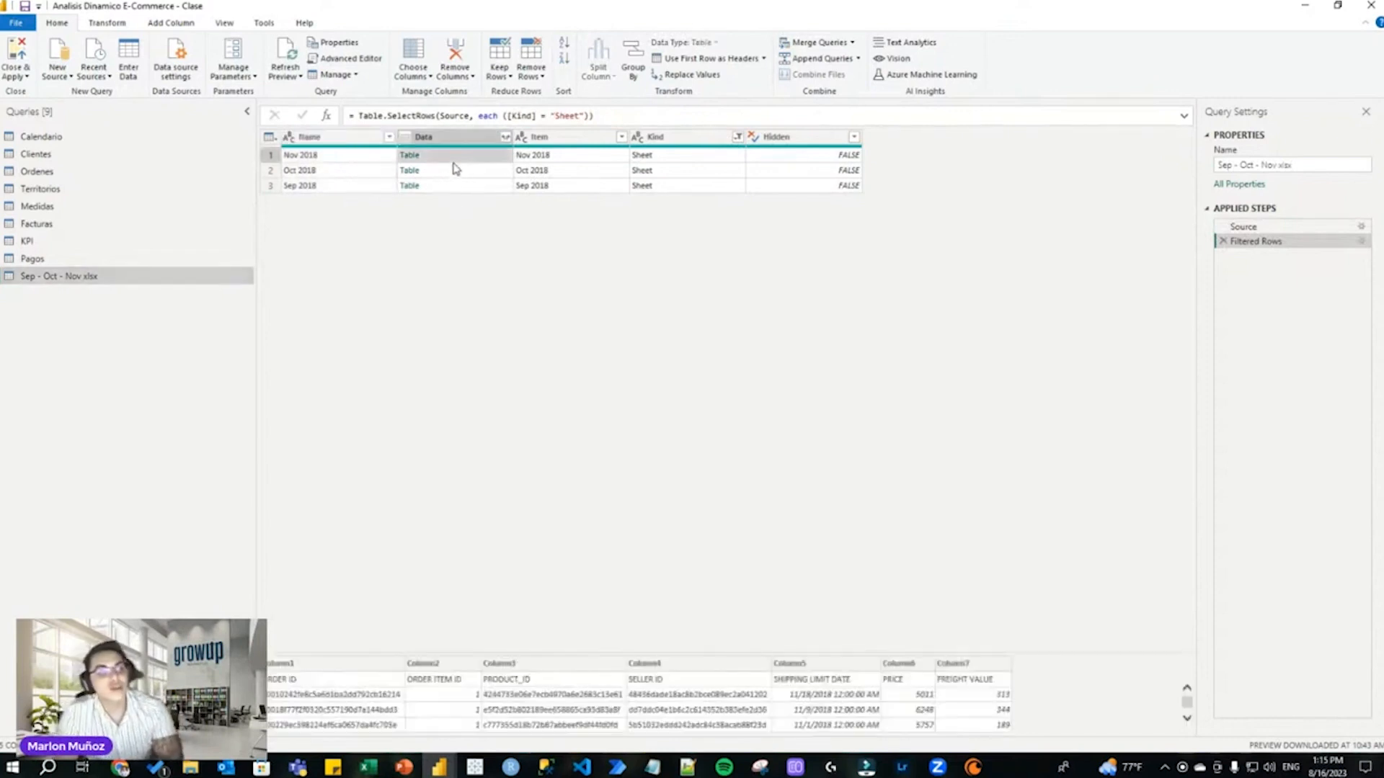
left_click(455, 173)
left_click(456, 186)
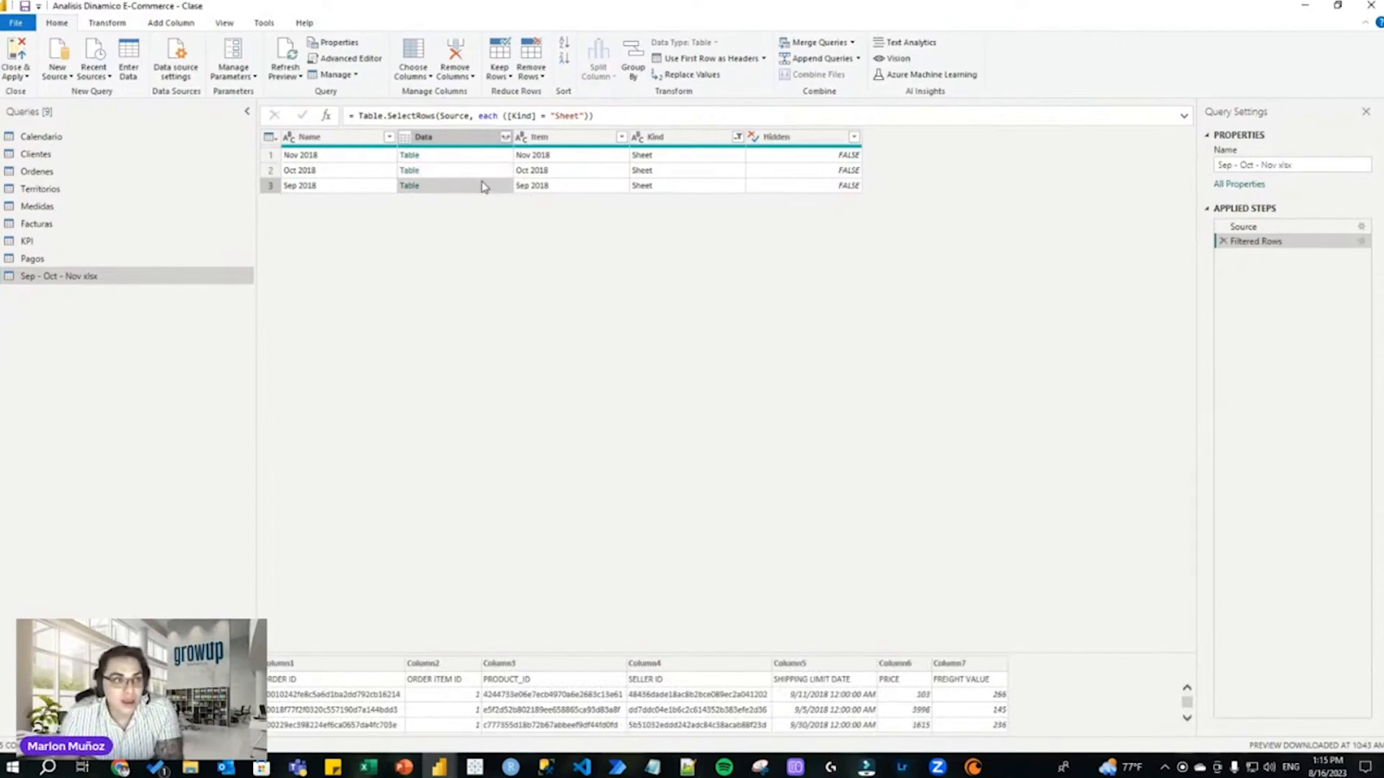
Remove all columns except Data, and expand it into Column1 to Column7 with the original column name as prefix.
left_click(464, 144)
right_click(464, 143)
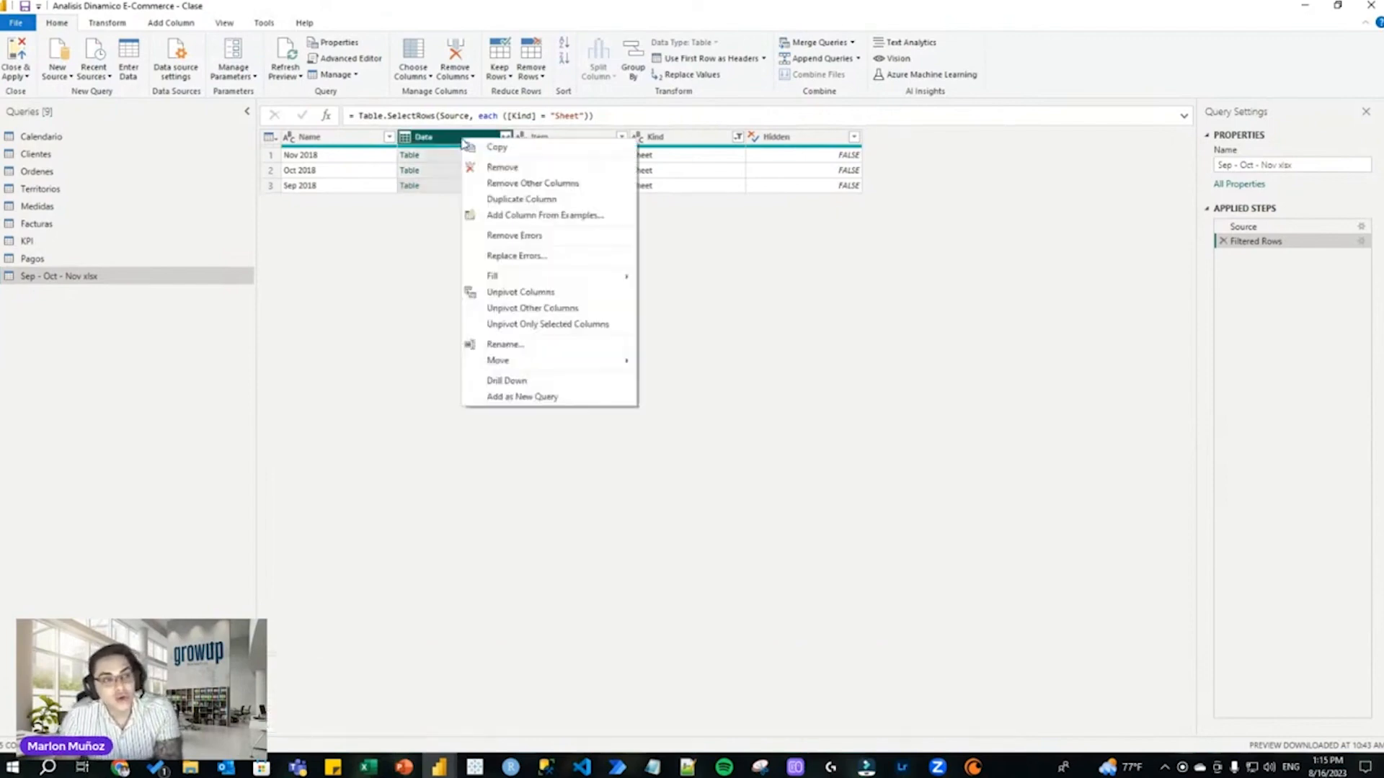
left_click(523, 185)
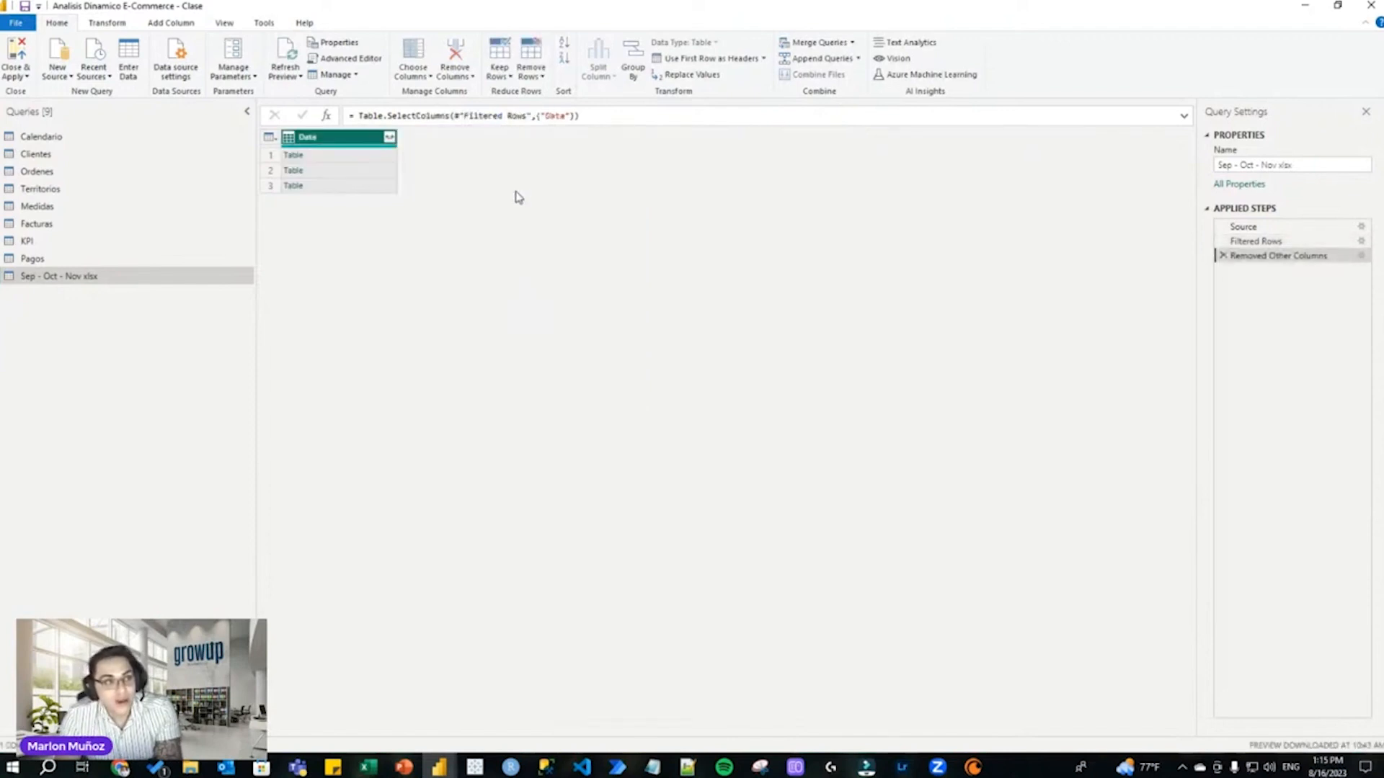
left_click(389, 137)
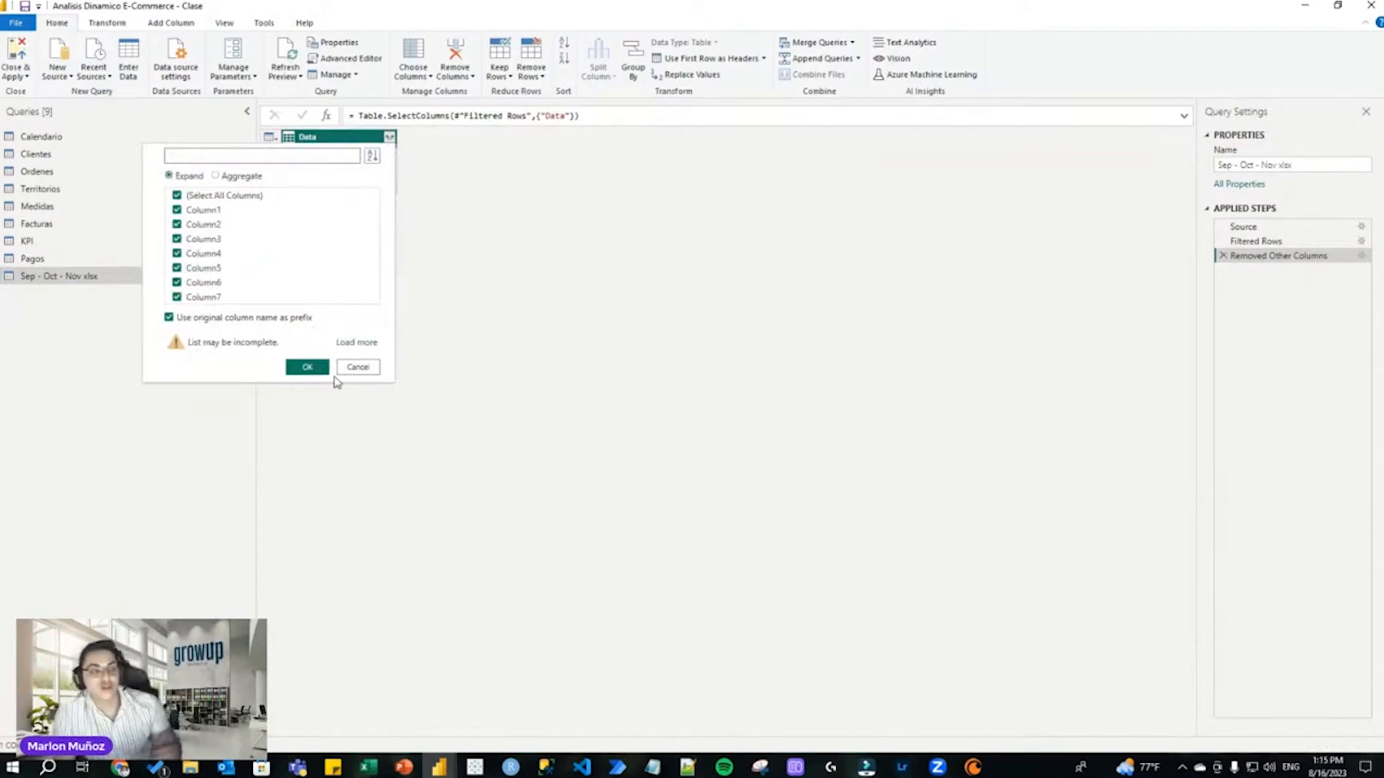
left_click(307, 367)
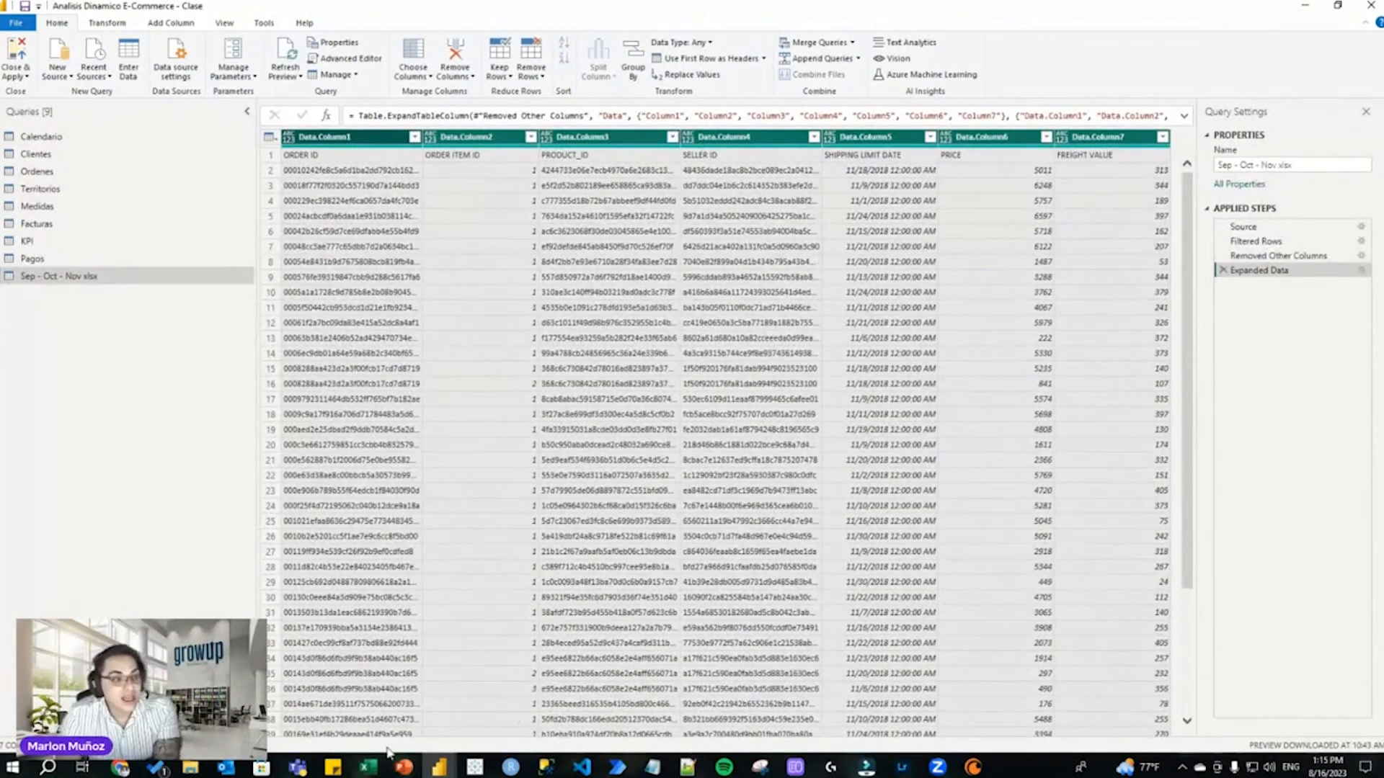
Switch to Excel to look over the monthly sheets of Sep - Oct - Nov.xlsx, and return to the Power Query Editor.
left_click(368, 767)
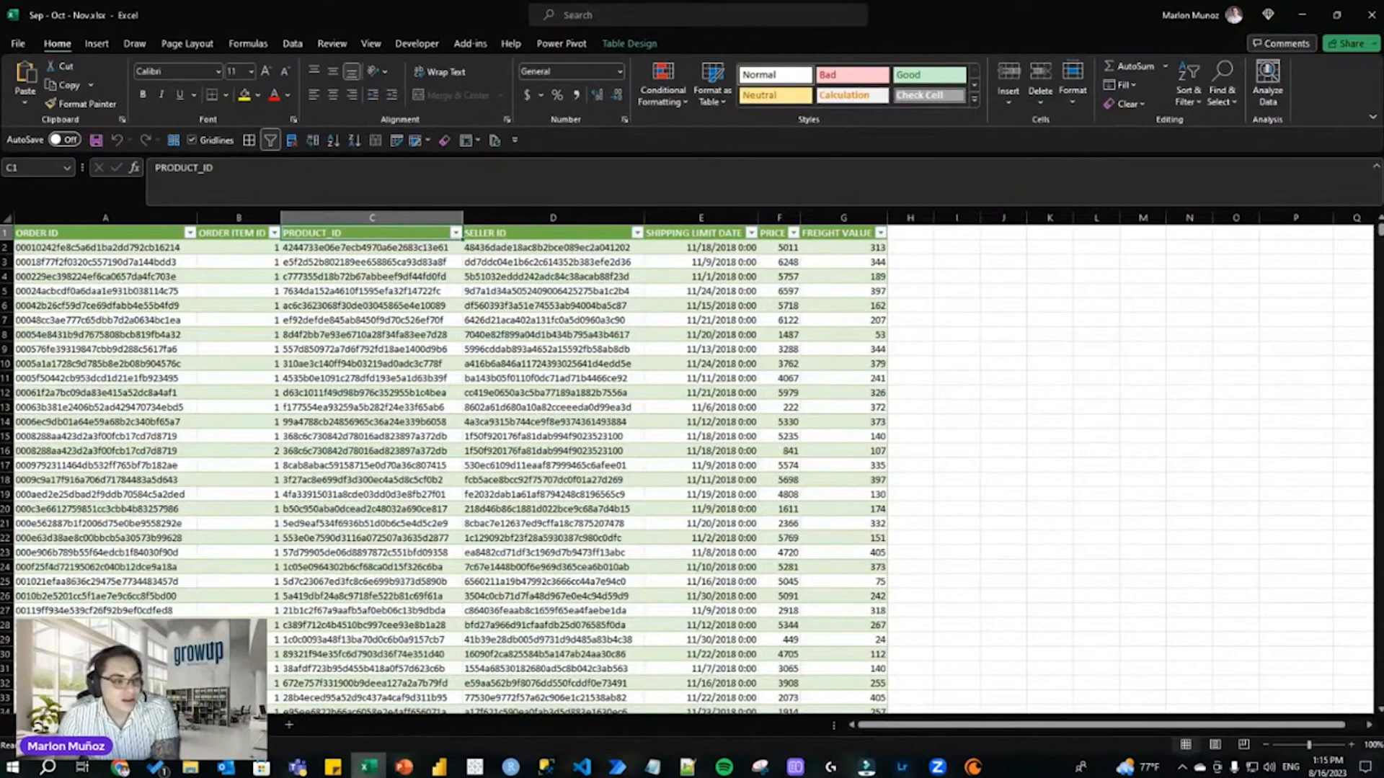
left_click(171, 725)
mouse_move(441, 768)
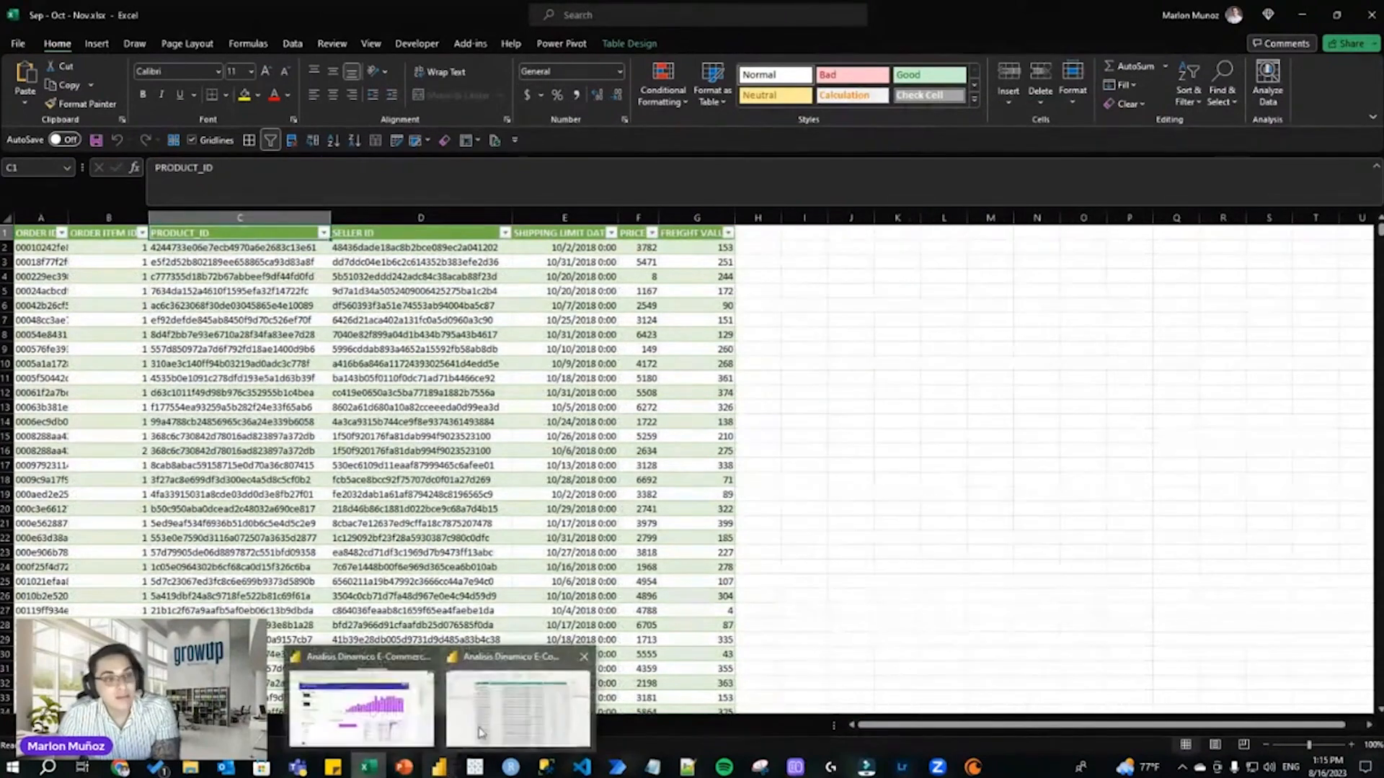
left_click(522, 714)
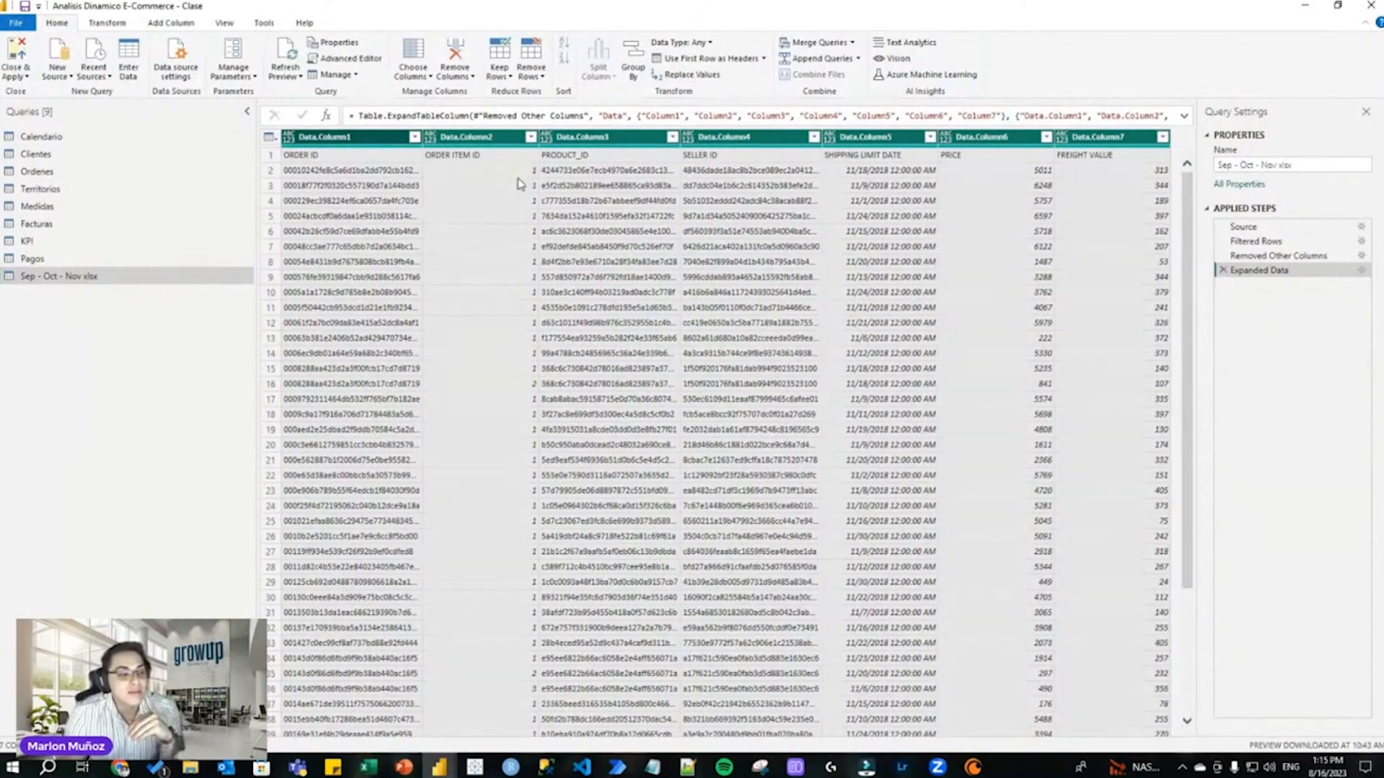
Filter Data.Column2 to keep only the rows containing ORDER ITEM ID.
left_click(531, 138)
left_click(507, 395)
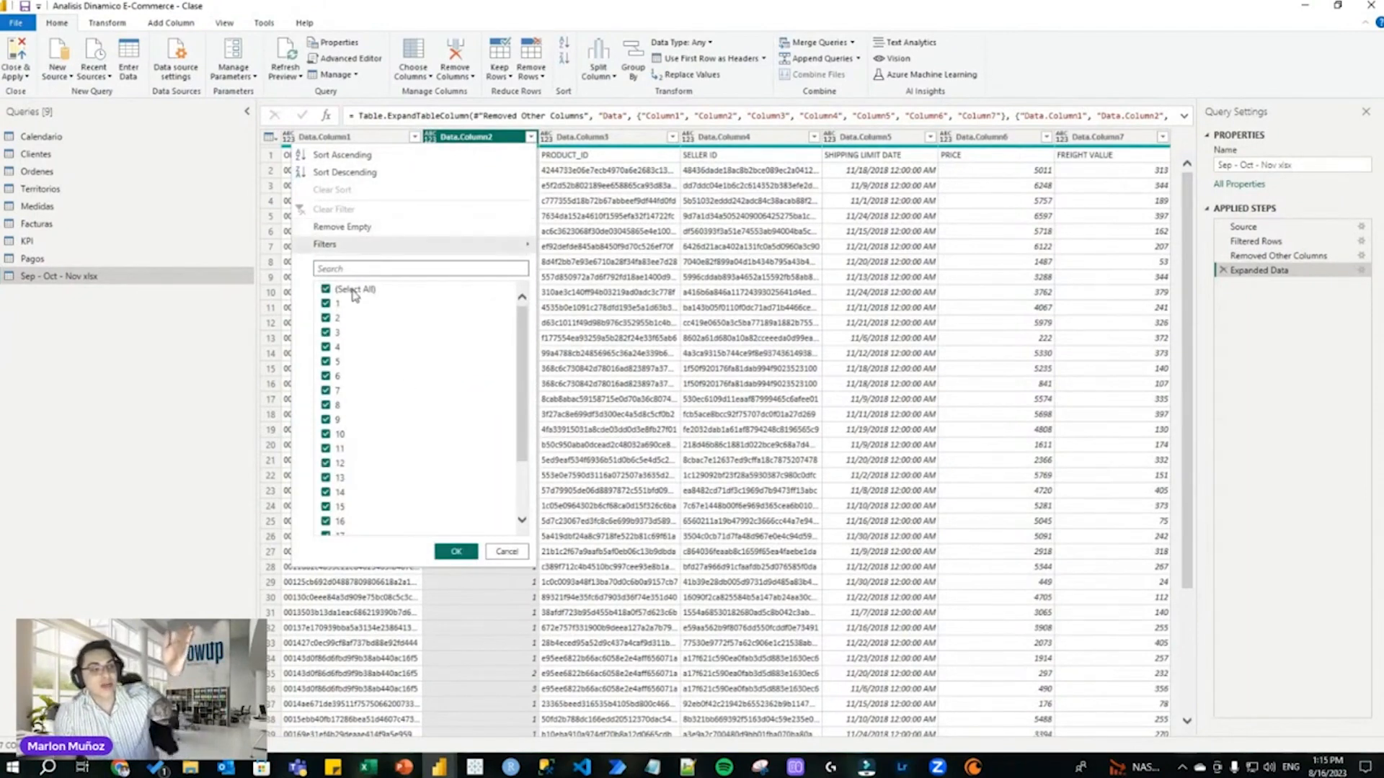
left_click(354, 292)
scroll(346, 433, "down", 3)
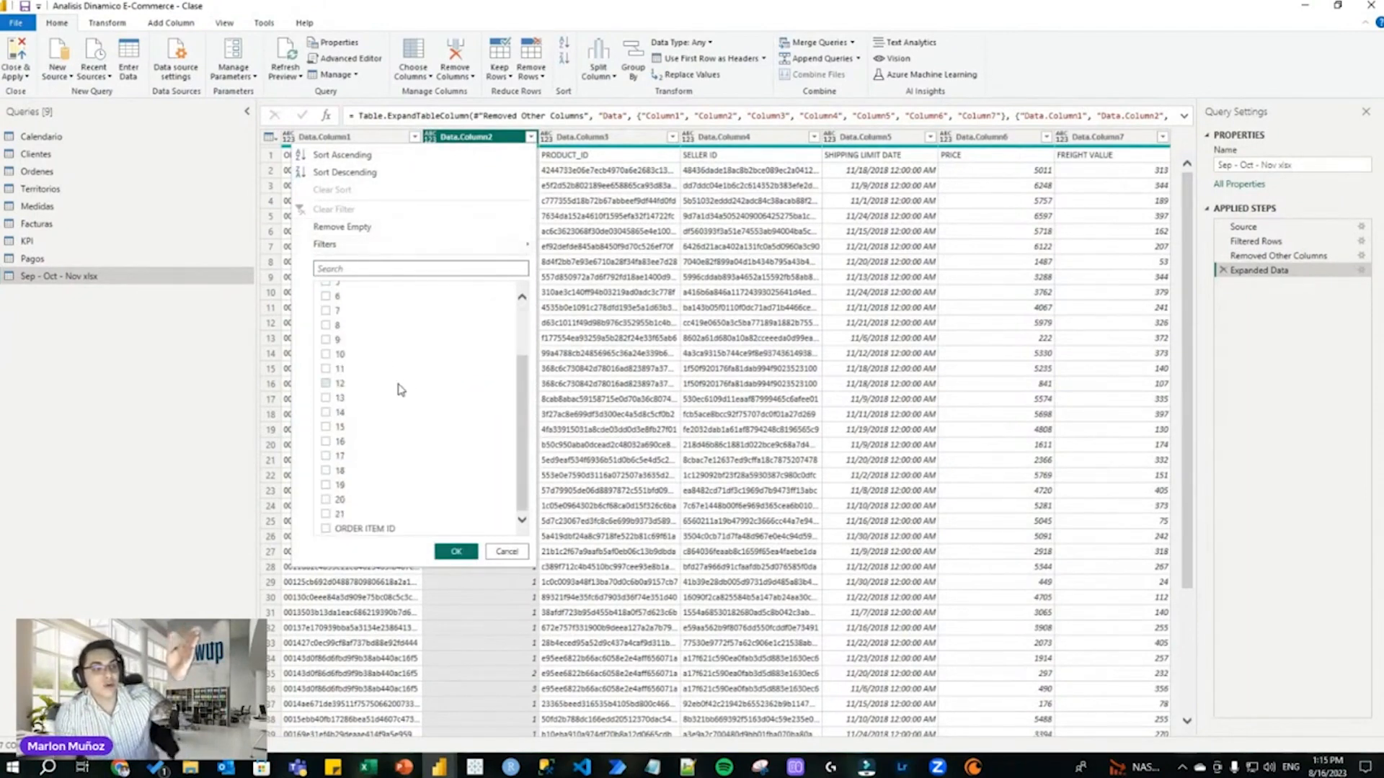
left_click(326, 529)
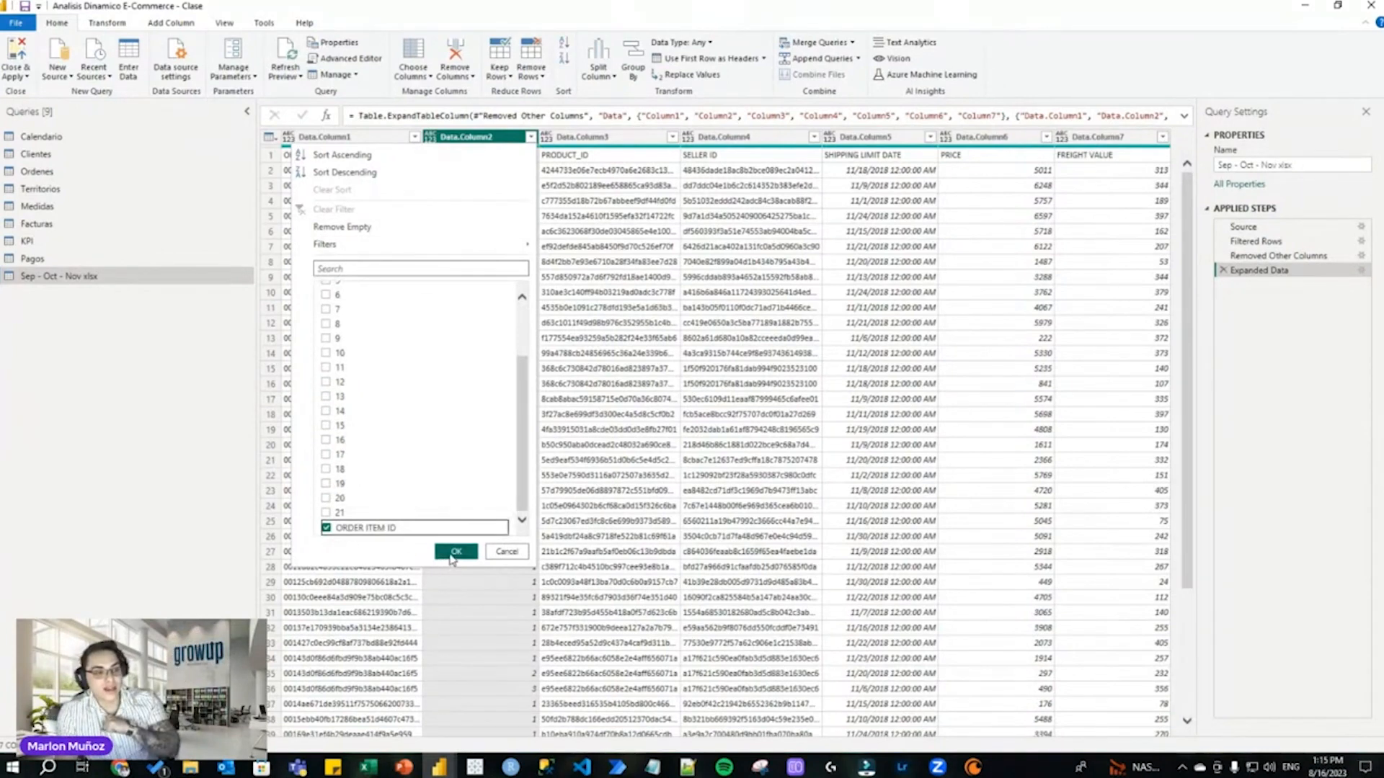
left_click(455, 552)
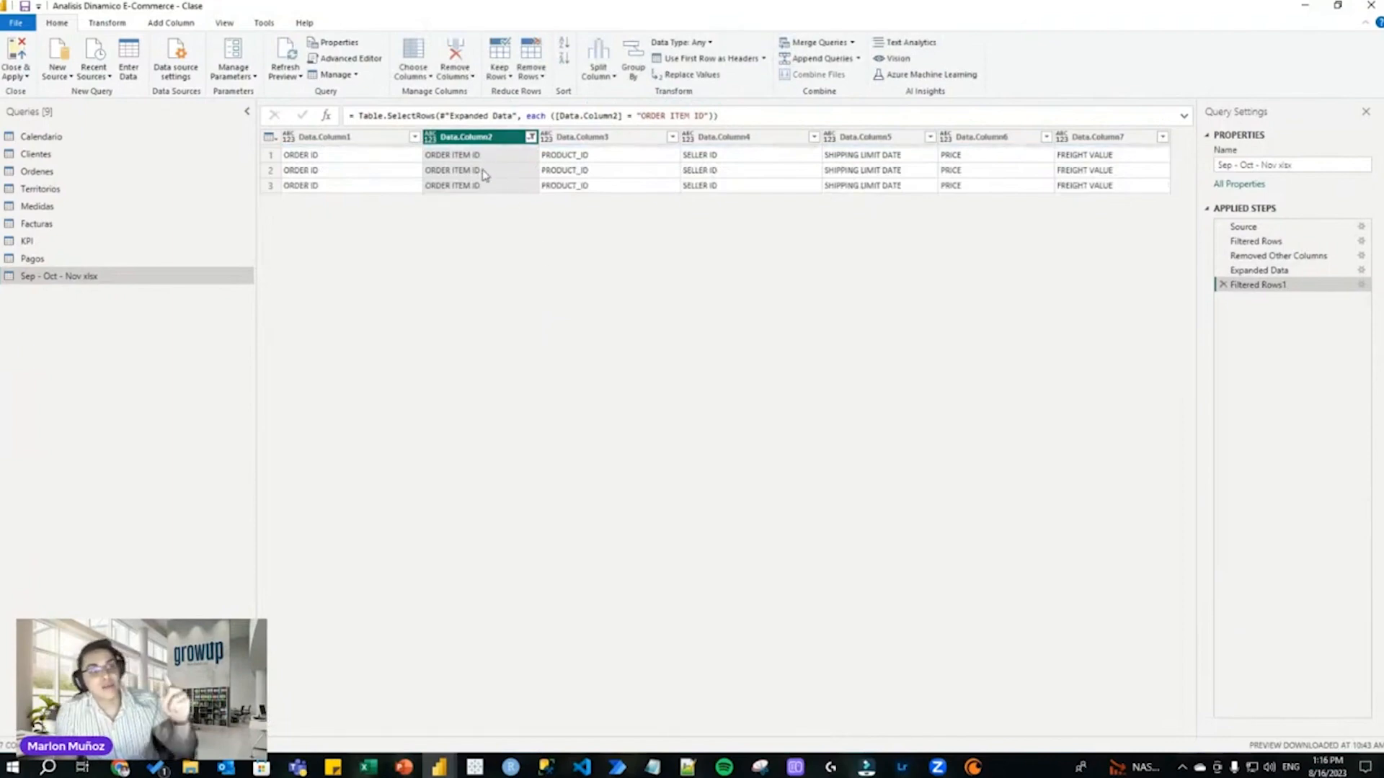
On a new Excel sheet, style stacked blocks I3:O10 as Bad, I11:O17 as Good and I18:O24 as Neutral.
left_click(368, 768)
left_click(292, 723)
left_click_drag(404, 263, 710, 369)
left_click(851, 75)
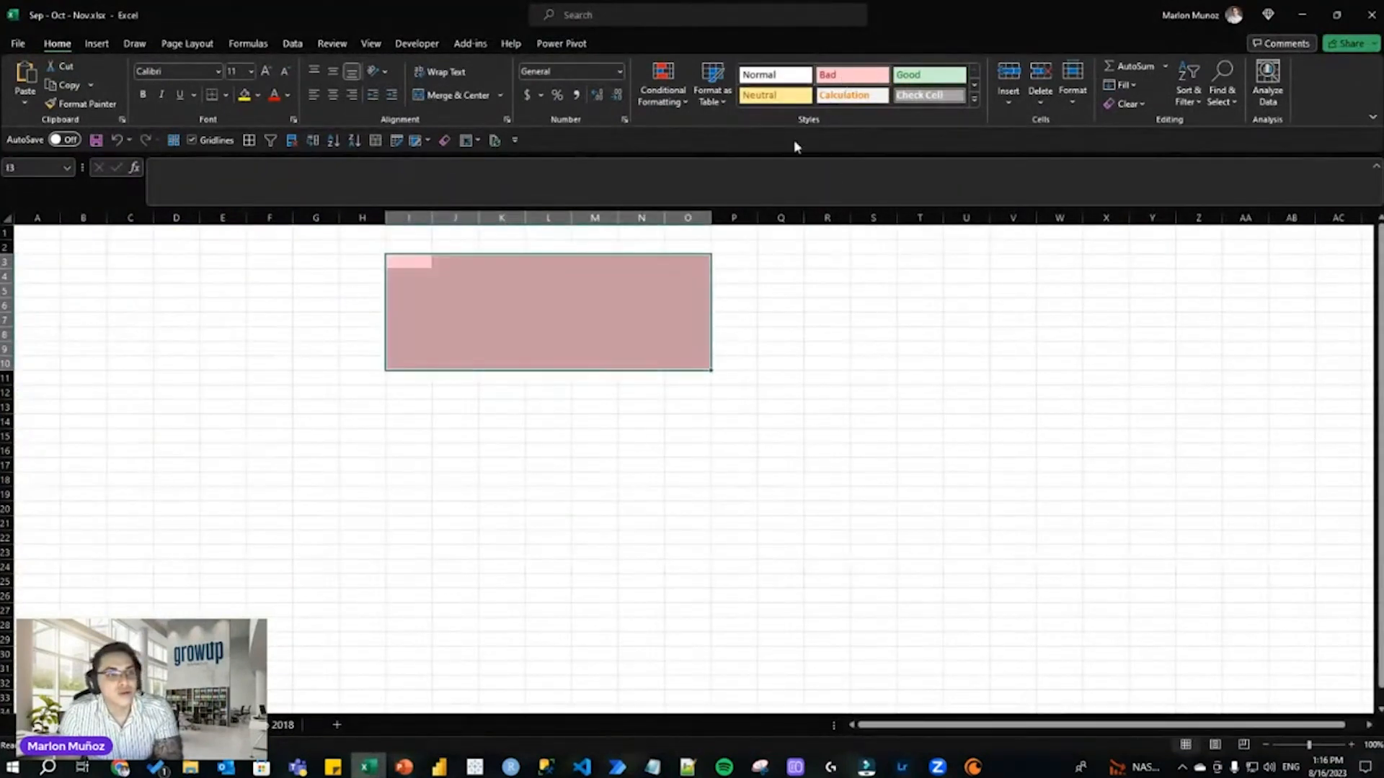
left_click_drag(427, 378, 681, 465)
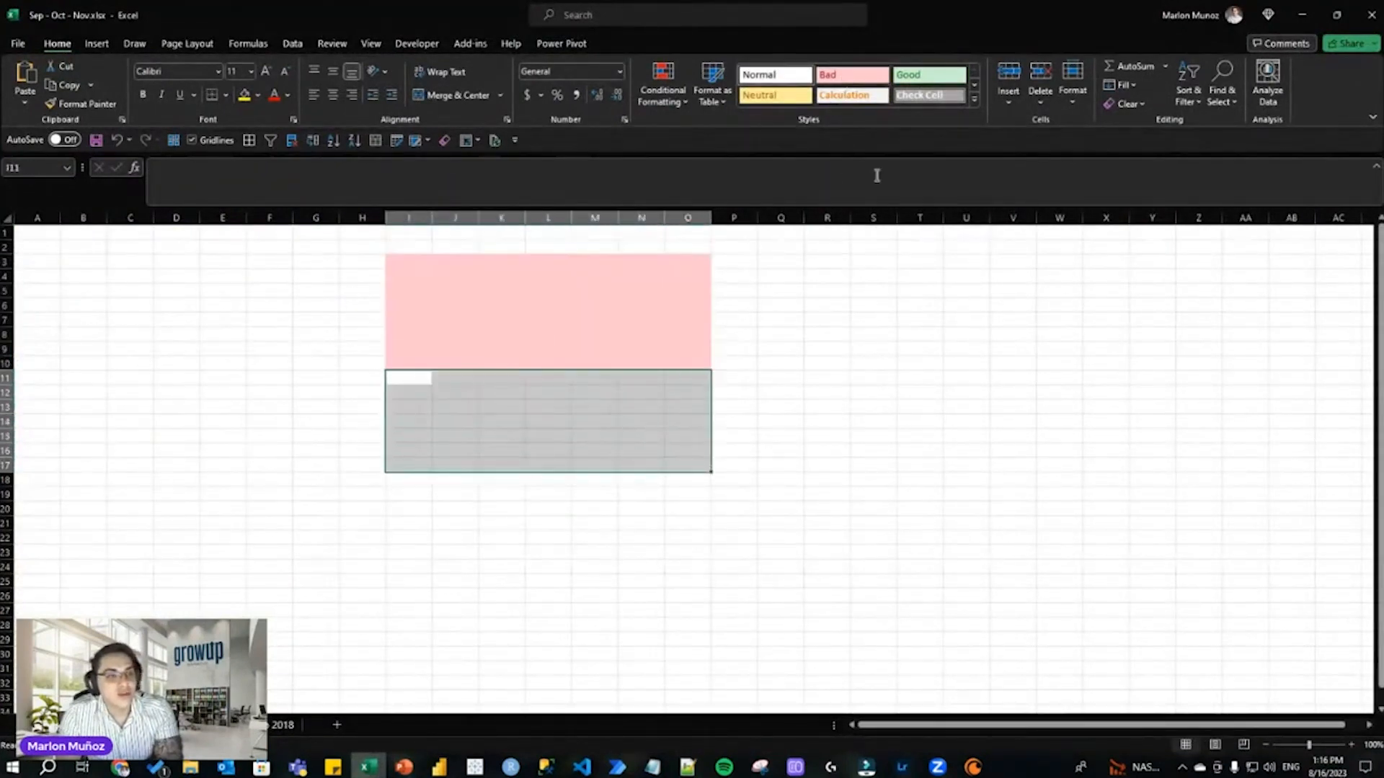
left_click(929, 75)
left_click_drag(398, 475, 680, 562)
left_click(796, 92)
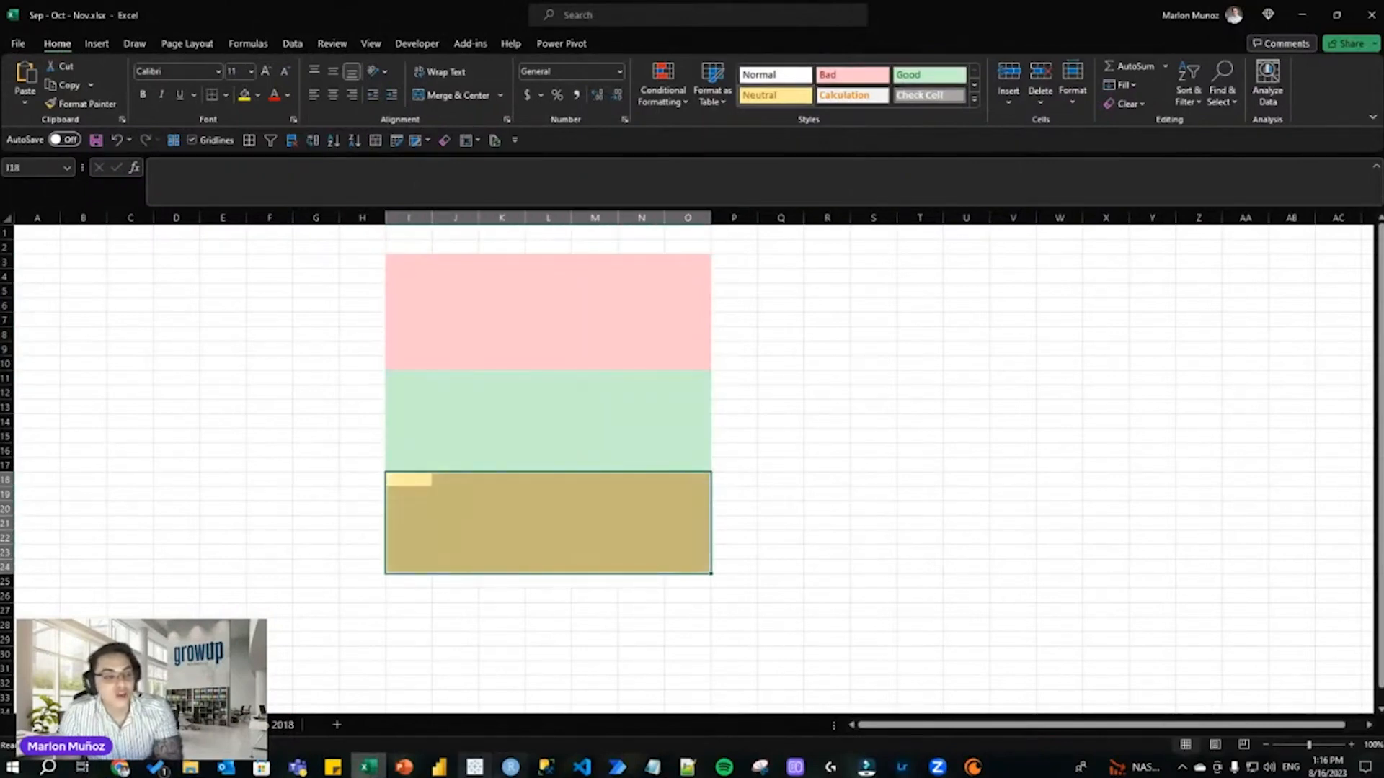
Return to the Power Query Editor and delete the Filtered Rows1 step.
left_click(439, 767)
left_click(487, 723)
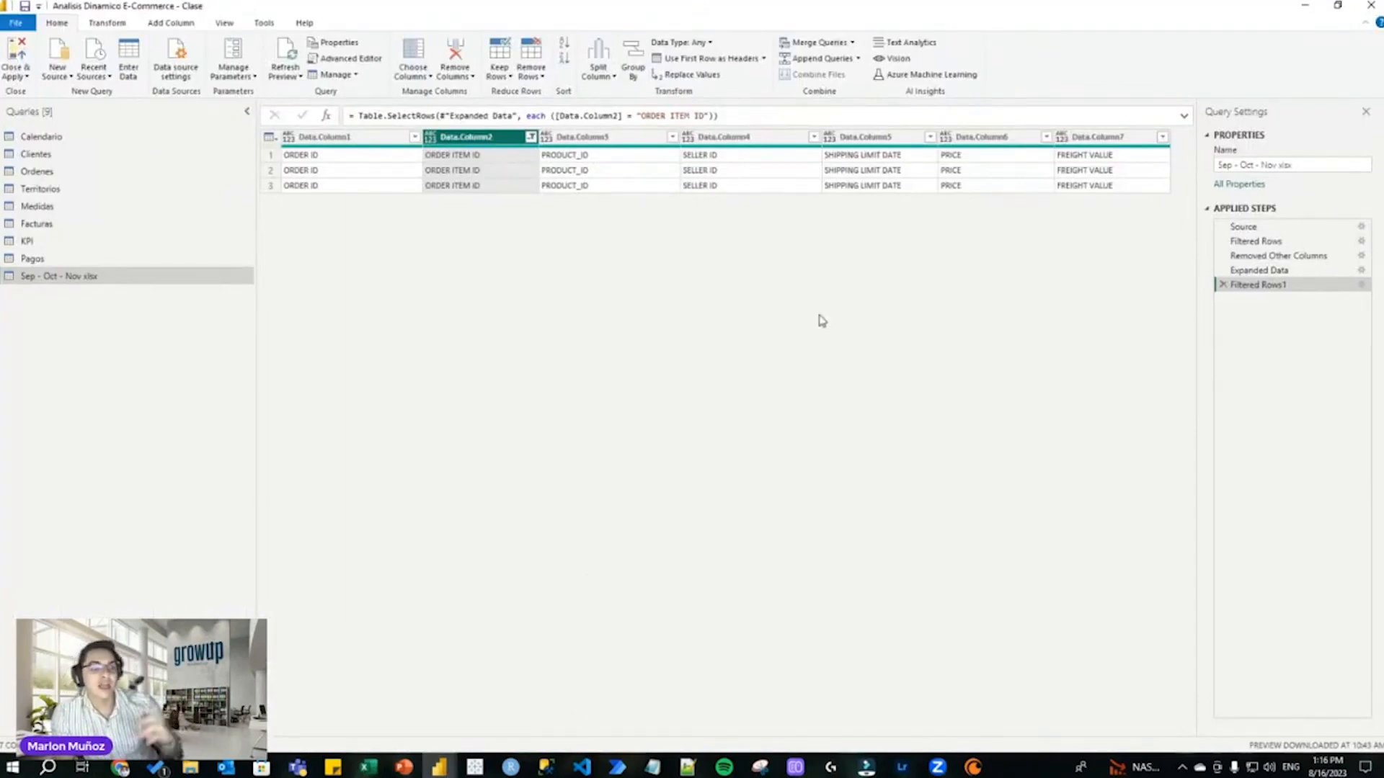
left_click(1223, 285)
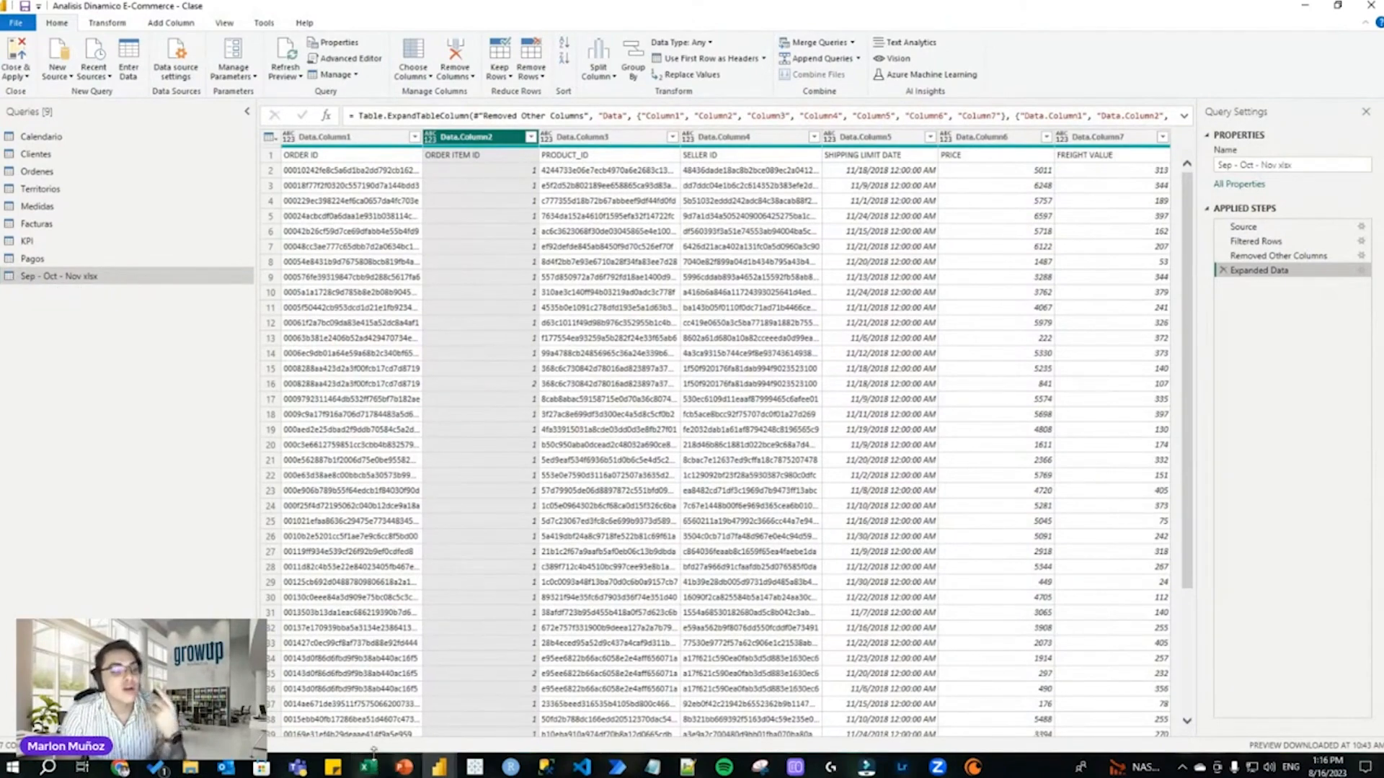
In Excel, apply an orange cell style to a fourth block at I25:O32 below the others, and return to the Power Query Editor.
left_click(372, 770)
key("ctrl+Page_Down")
key("ctrl+Page_Up")
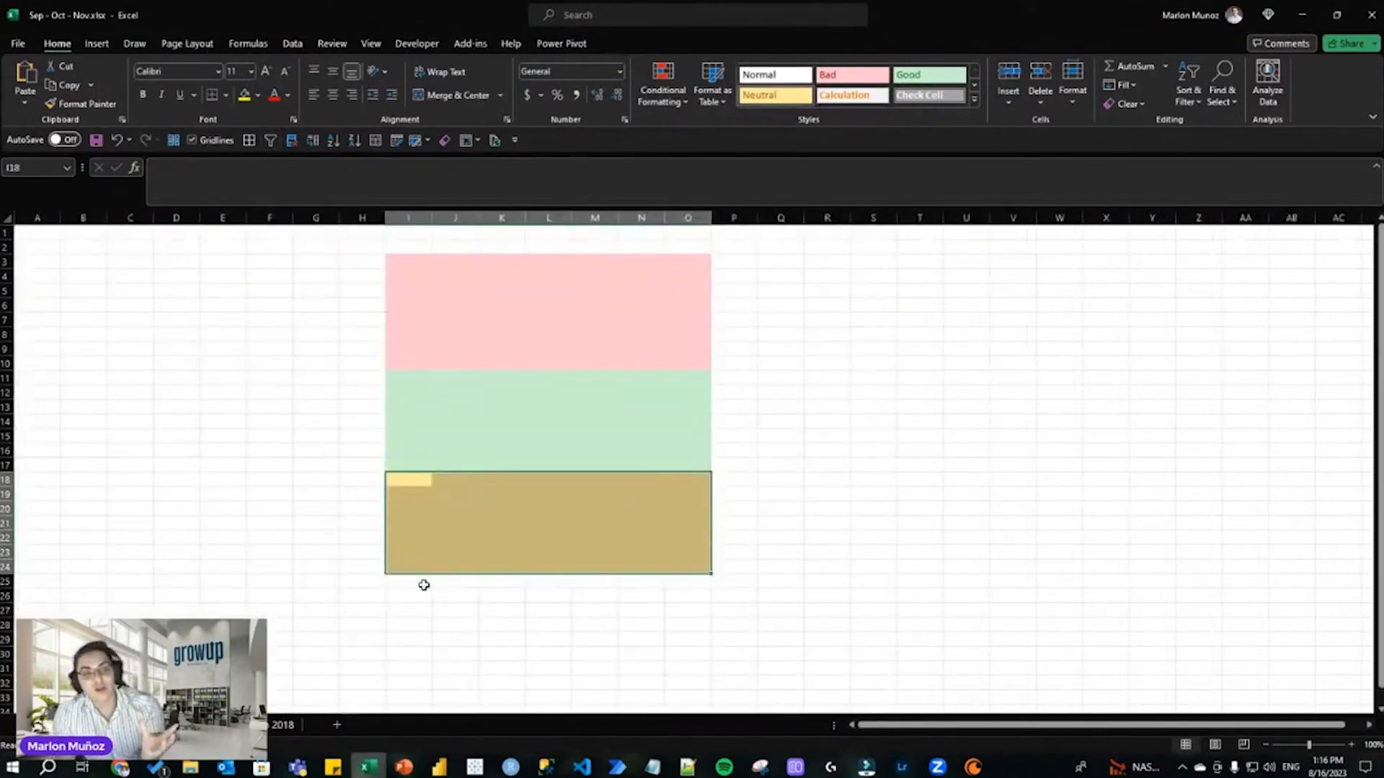
left_click_drag(424, 585, 694, 677)
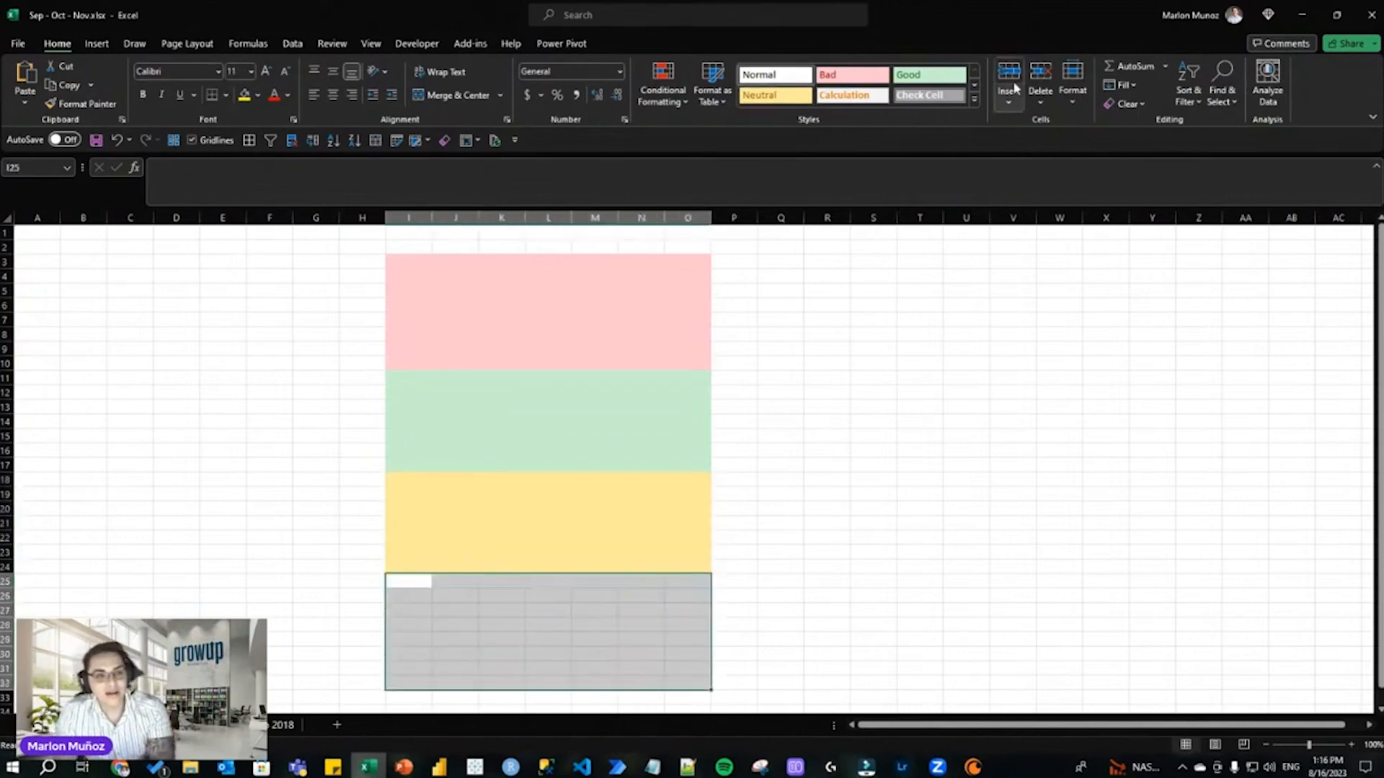
left_click(977, 105)
left_click(844, 322)
left_click(778, 566)
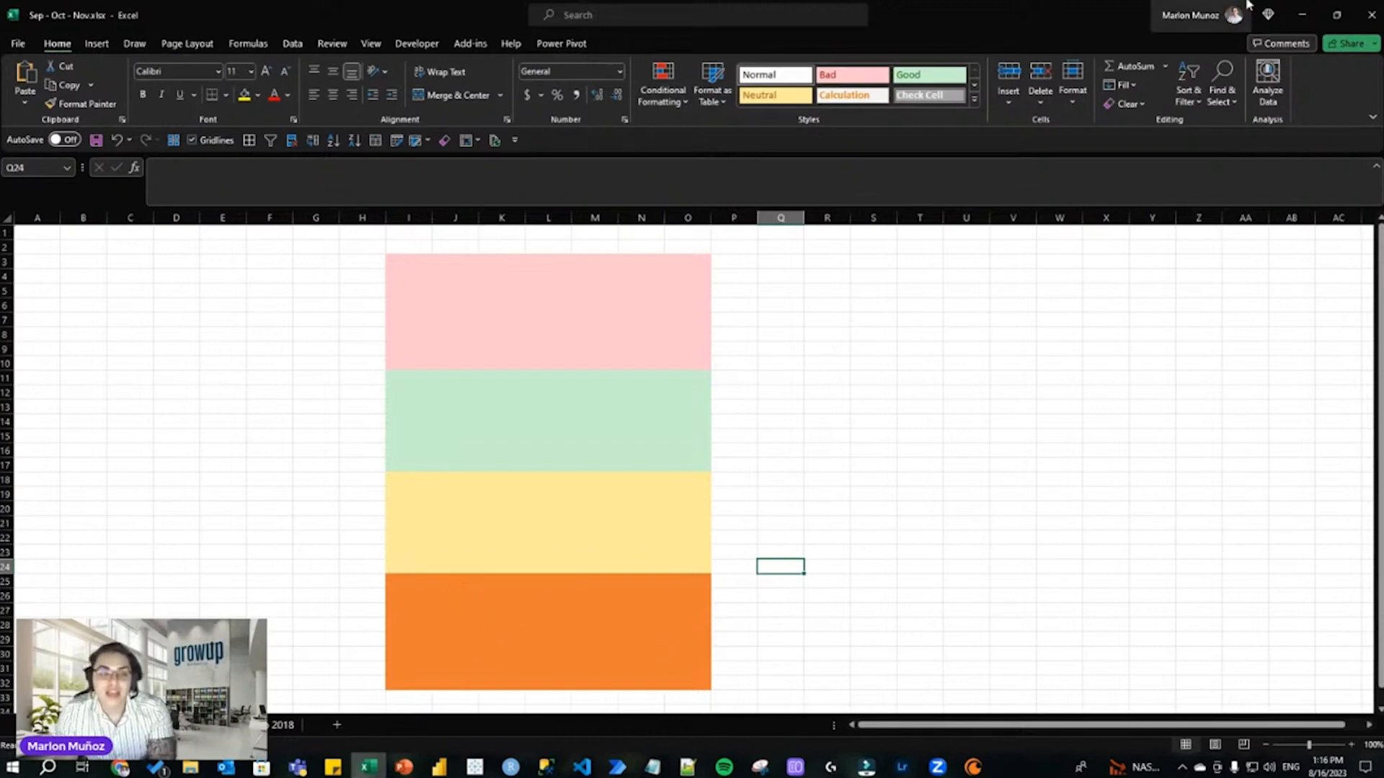
left_click(439, 767)
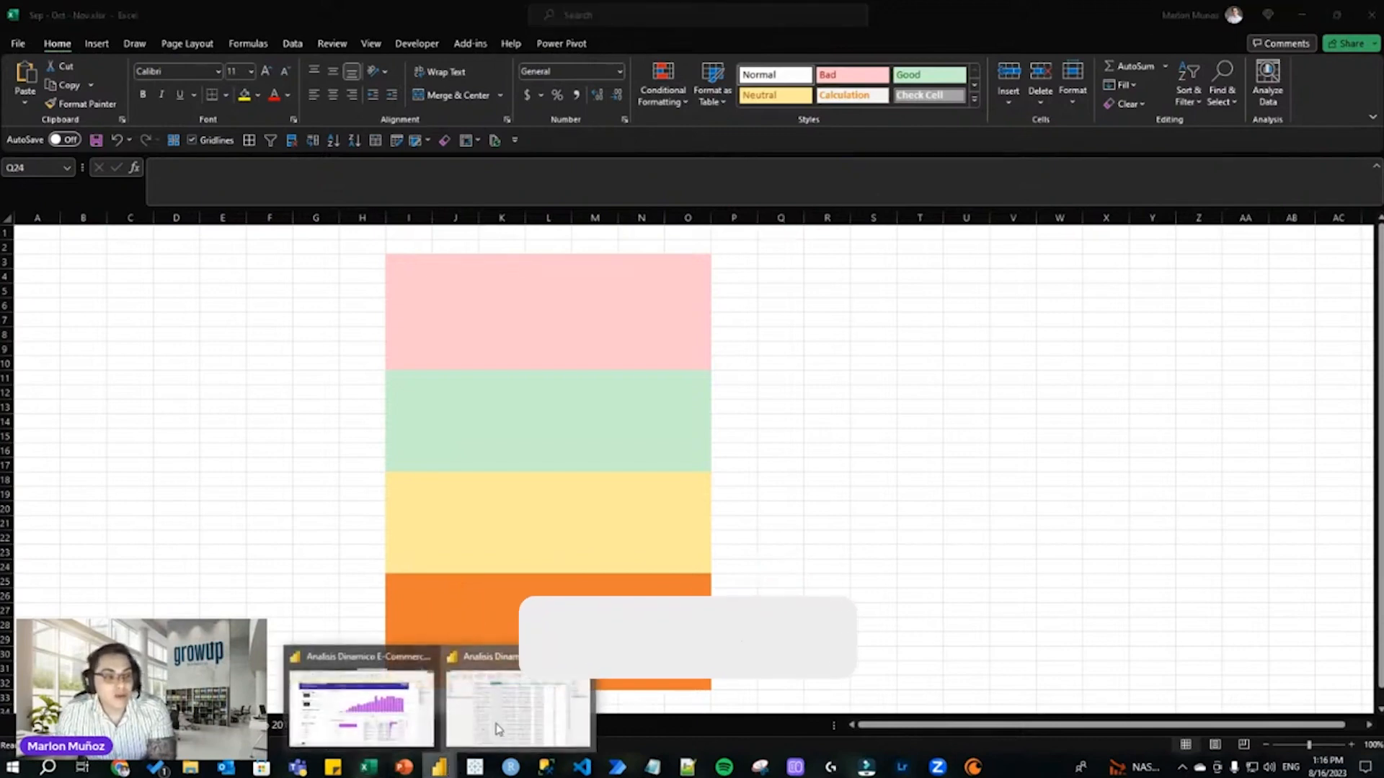
left_click(519, 704)
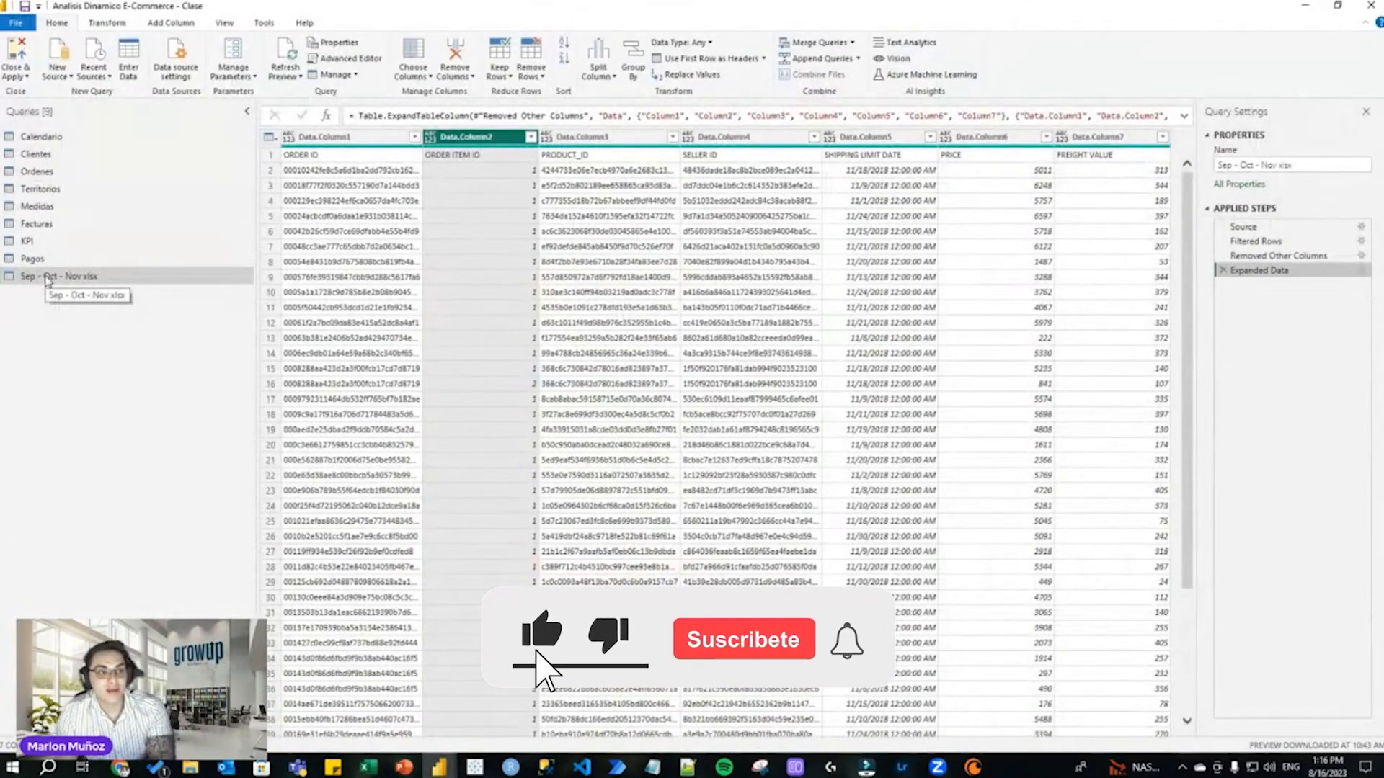